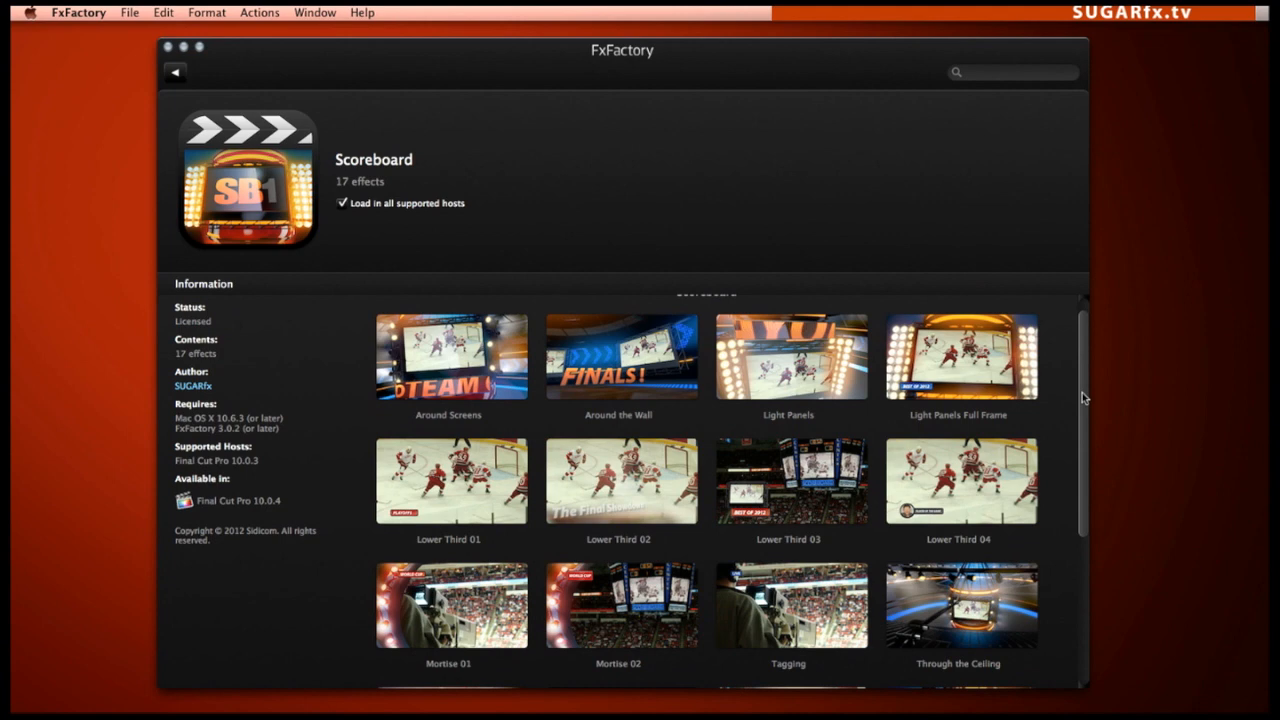
Browse the Scoreboard plugin's effects and read the documentation page of the Around Screens title
{"action": "left_click_drag", "start_coordinate": [1082, 392], "coordinate": [1073, 360]}
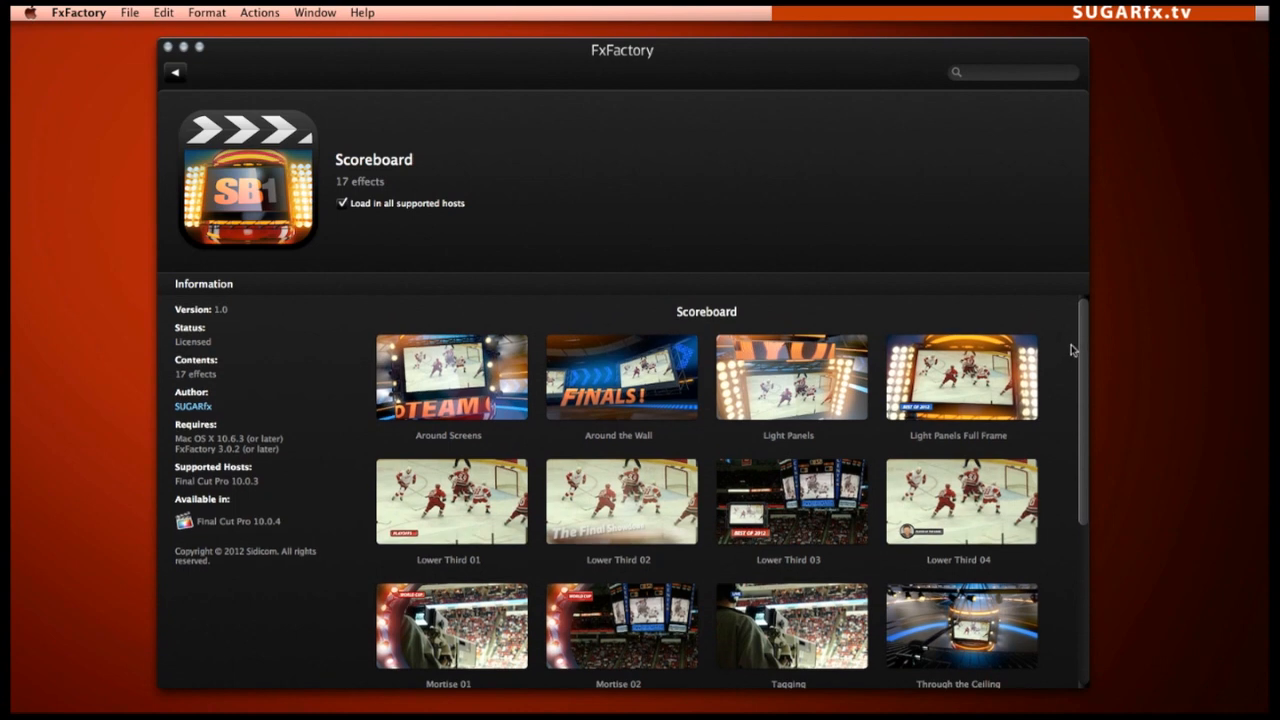
{"action": "left_click", "coordinate": [452, 437]}
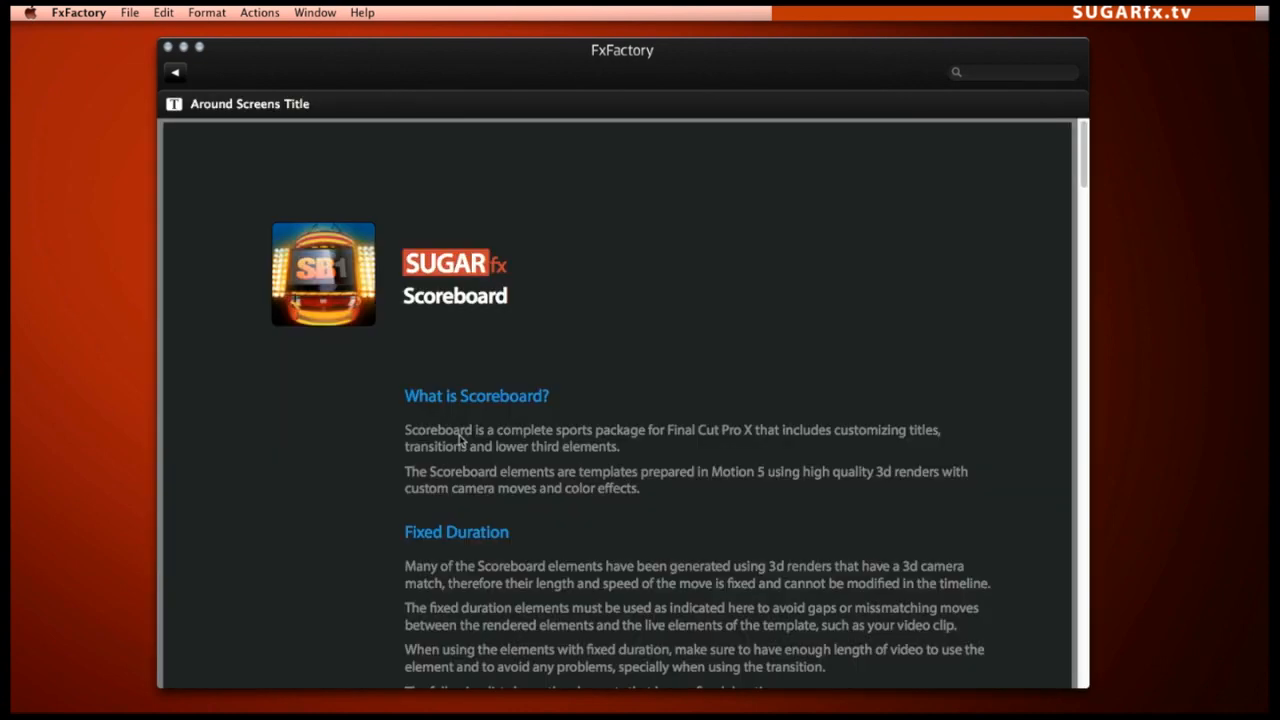
{"action": "left_click_drag", "start_coordinate": [1082, 150], "coordinate": [1077, 245]}
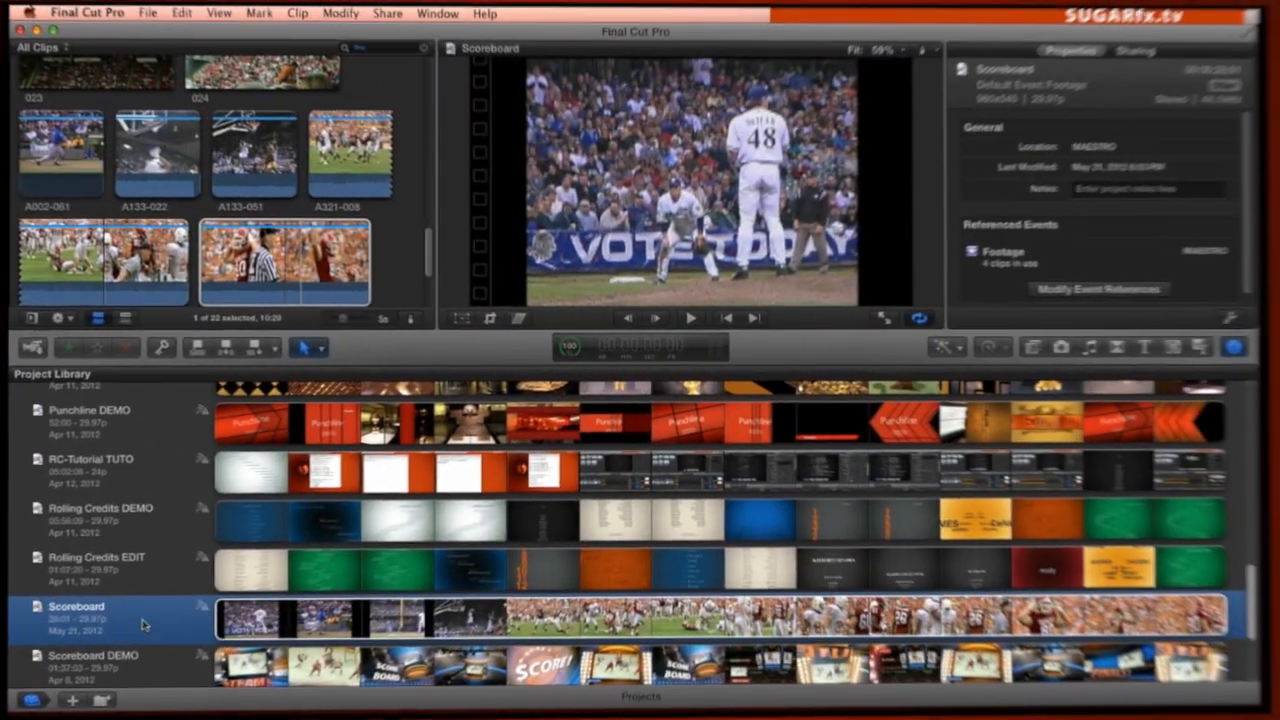
In Final Cut Pro, review the Scoreboard project's video format and resolution options, keeping format Other and resolution 960x540
{"action": "left_click", "coordinate": [1240, 320]}
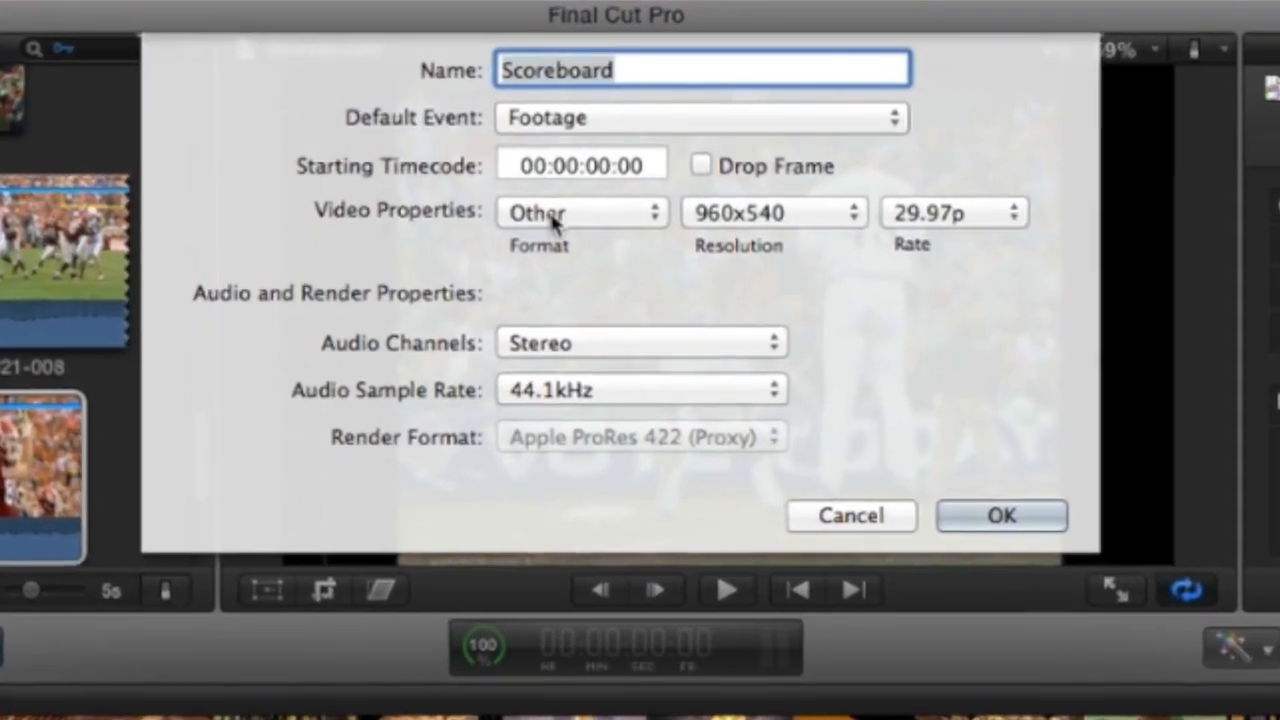
{"action": "left_click", "coordinate": [580, 174]}
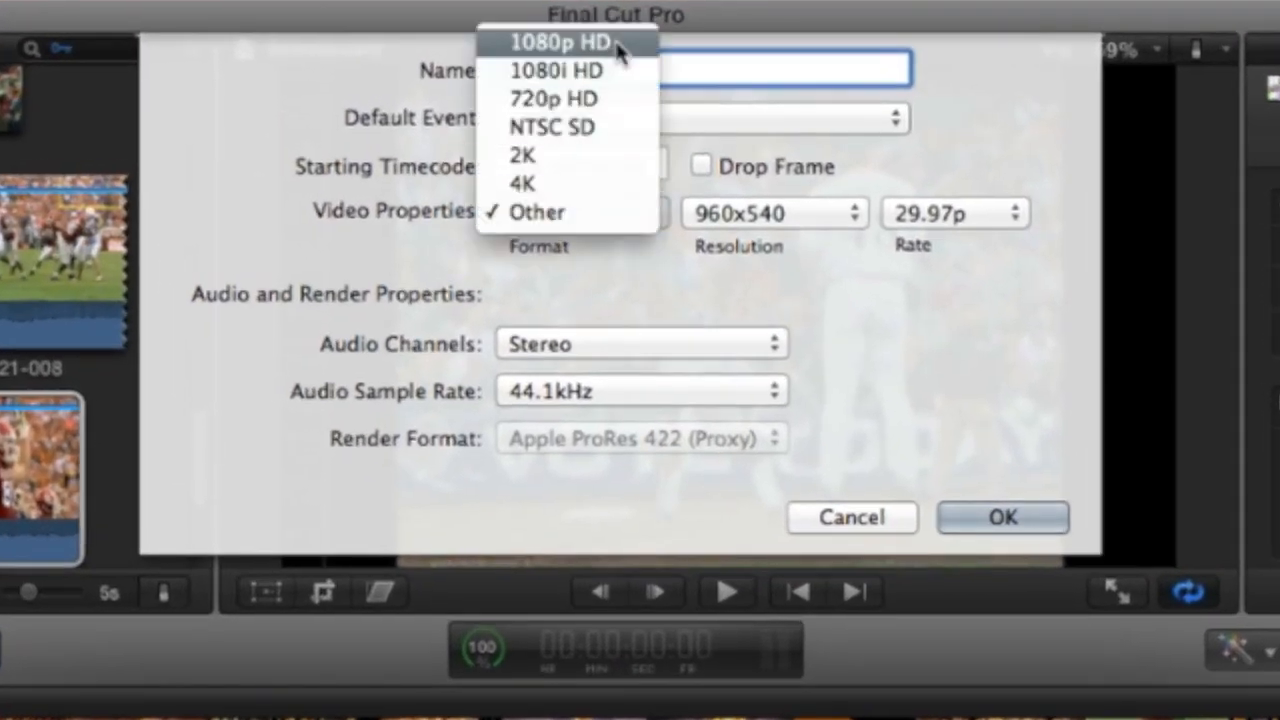
{"action": "left_click", "coordinate": [790, 214]}
{"action": "left_click", "coordinate": [798, 224]}
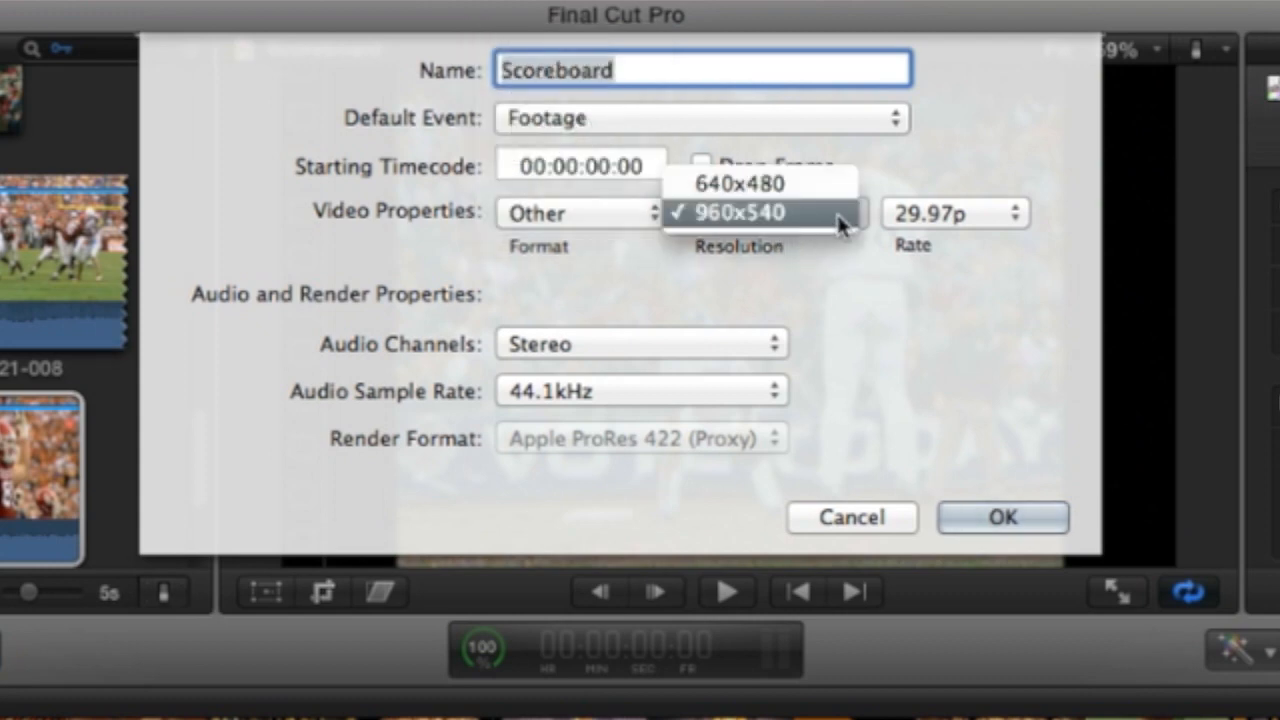
{"action": "left_click", "coordinate": [822, 228]}
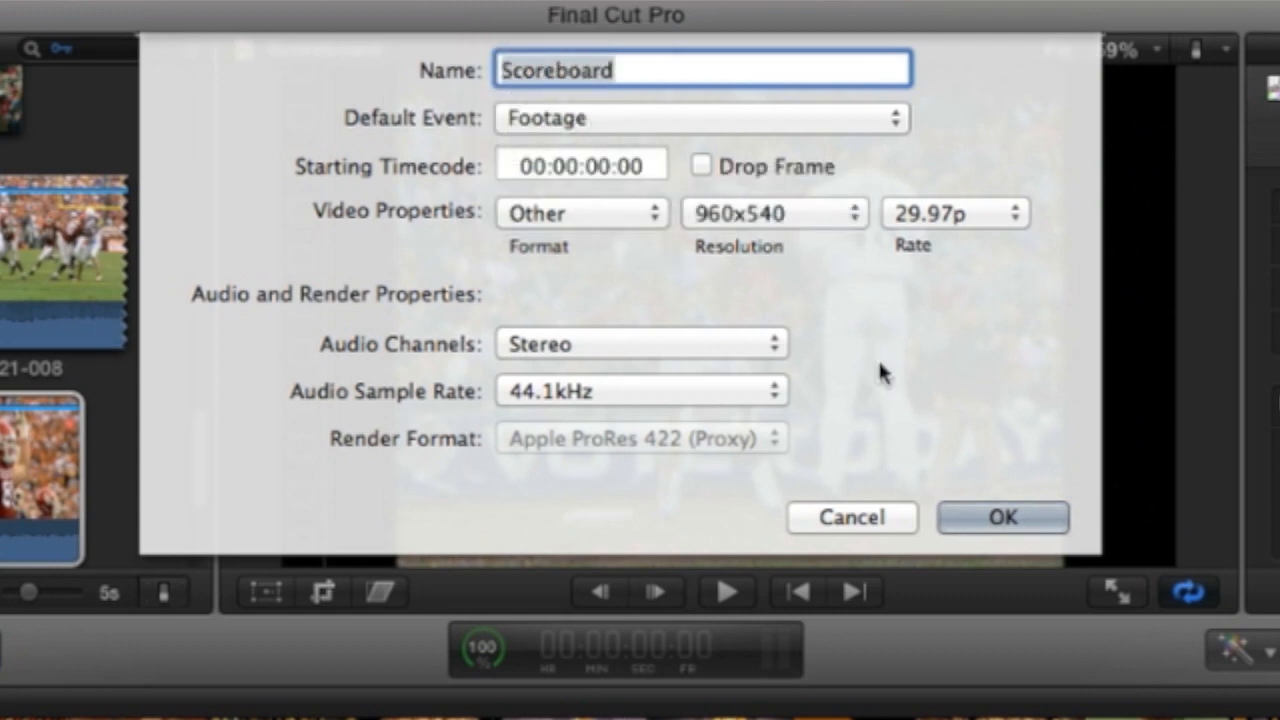
{"action": "left_click", "coordinate": [1001, 517]}
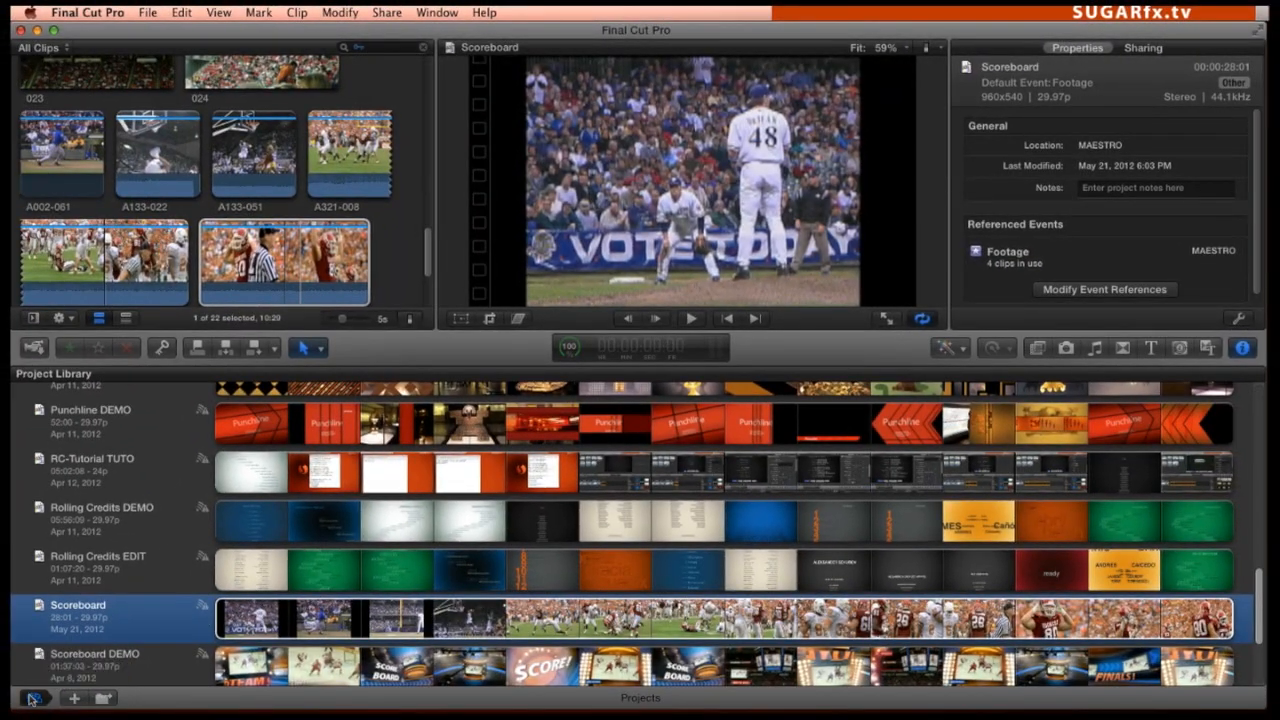
Open the Scoreboard project's timeline and scale clip A002-061 to 138%, with its Y scale set to 128%
{"action": "left_click", "coordinate": [31, 698]}
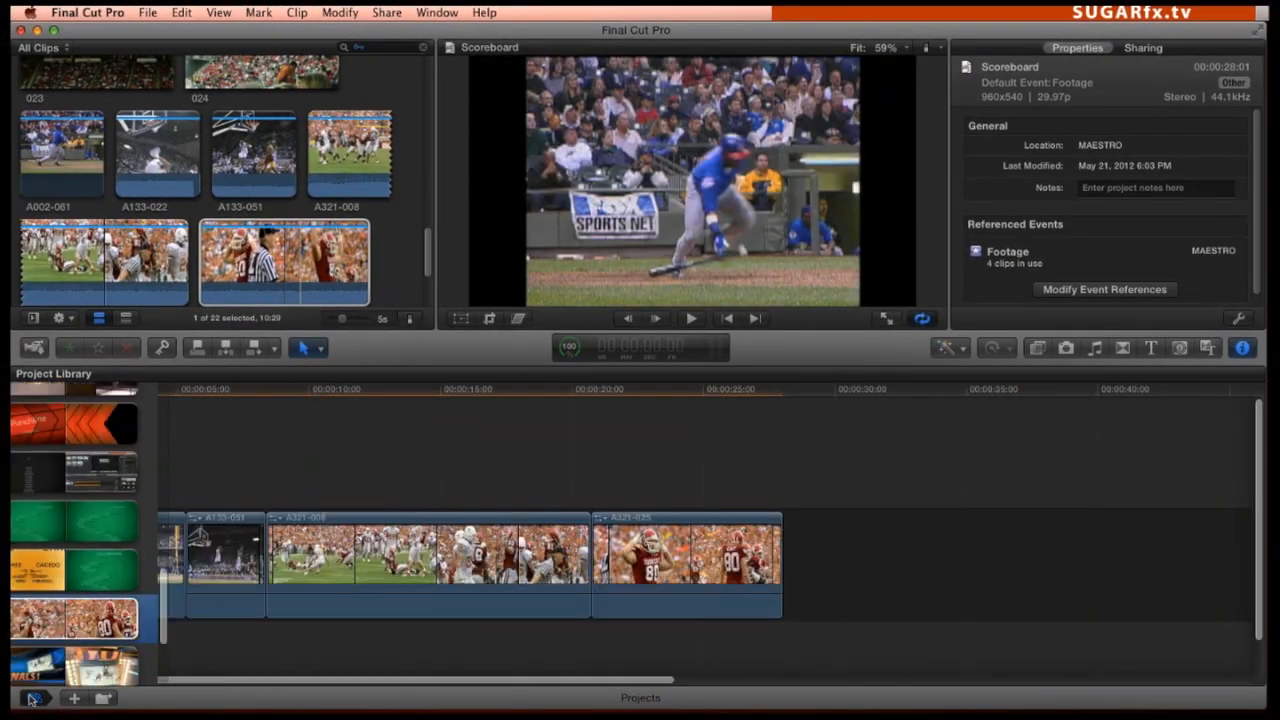
{"action": "left_click", "coordinate": [100, 545]}
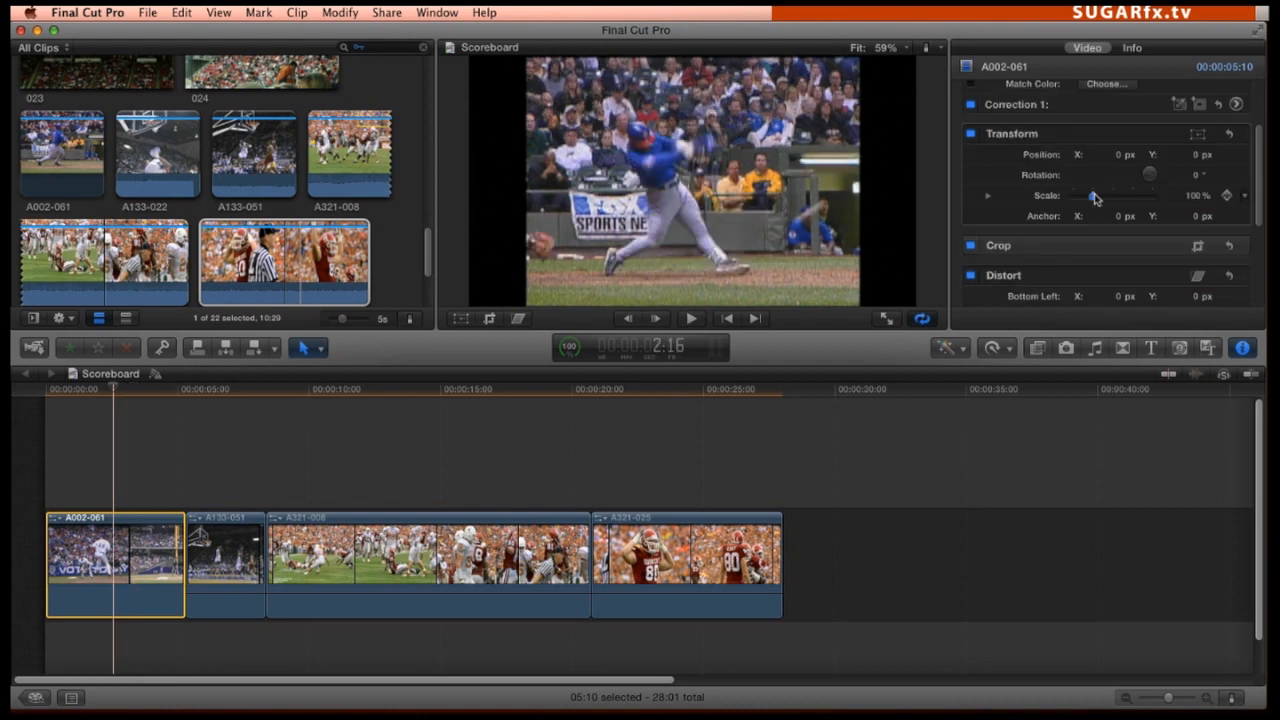
{"action": "left_click_drag", "start_coordinate": [1093, 196], "coordinate": [1101, 196]}
{"action": "left_click", "coordinate": [989, 196]}
{"action": "left_click", "coordinate": [1190, 238]}
{"action": "type", "text": "125"}
{"action": "key", "text": "Return"}
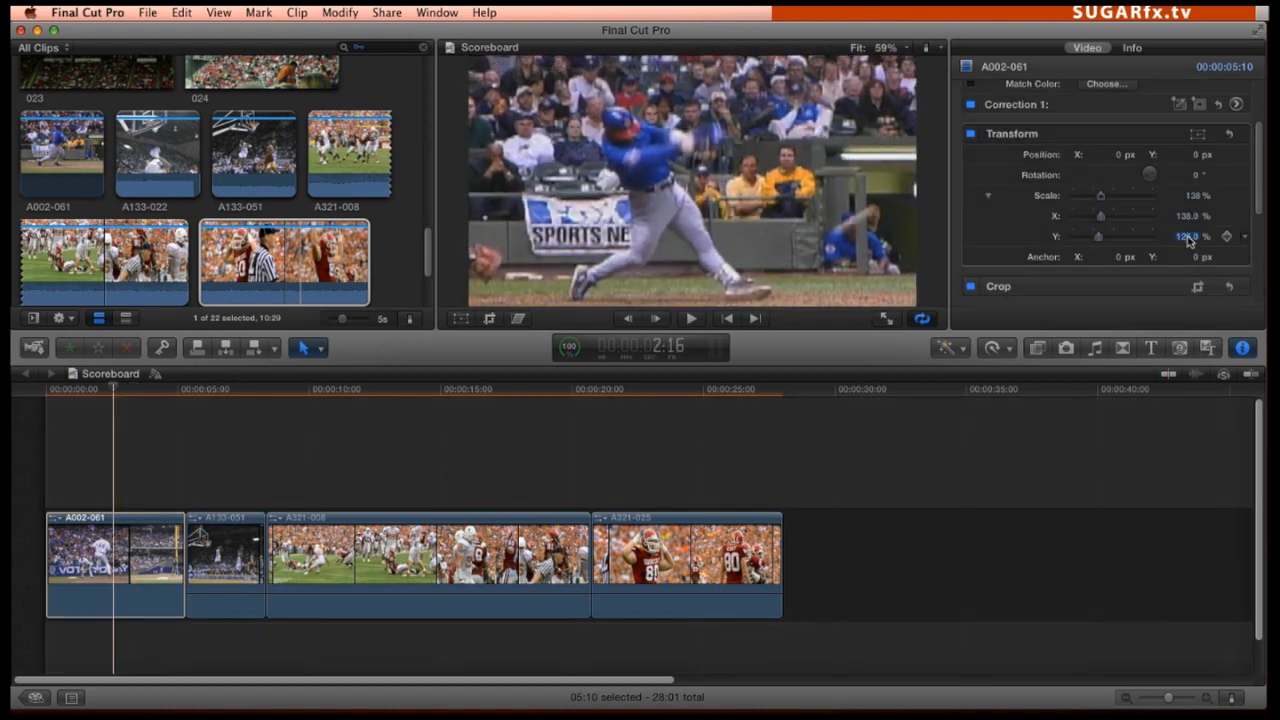
Add the Wide Angle View title from the Scoreboard theme above clip A002-061, aligned to the start of the timeline
{"action": "left_click", "coordinate": [140, 396]}
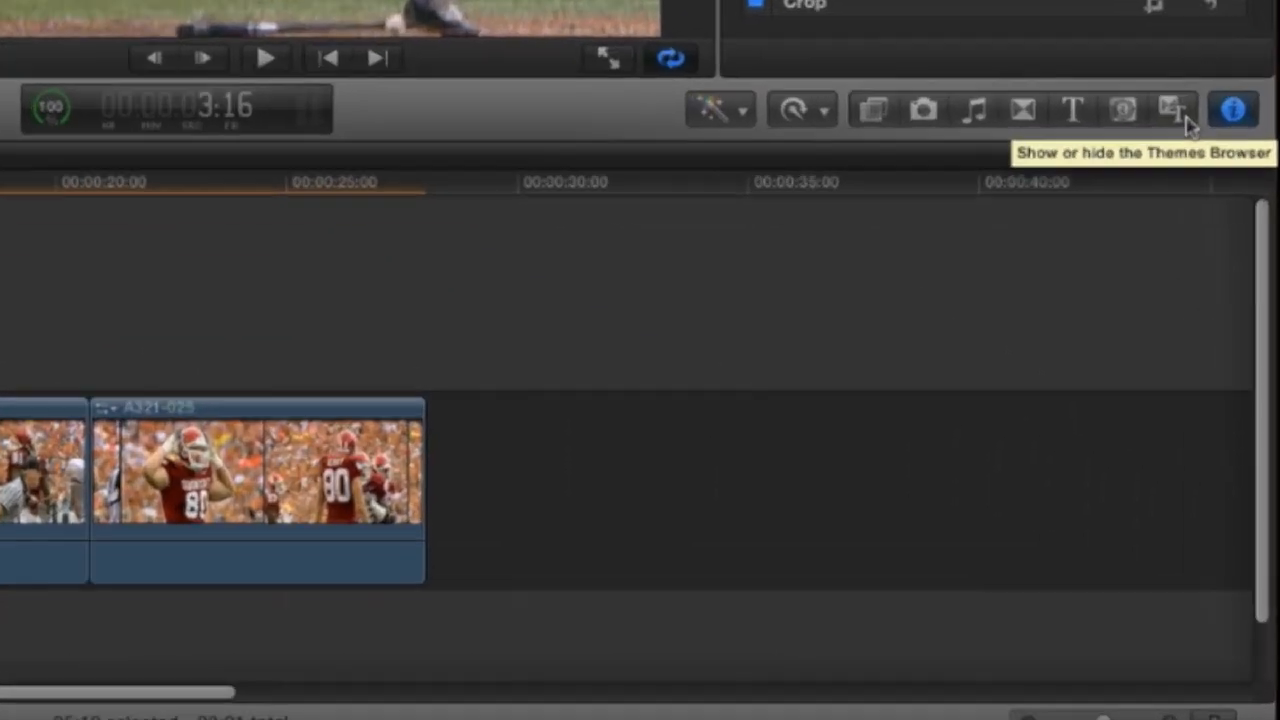
{"action": "left_click", "coordinate": [1210, 349]}
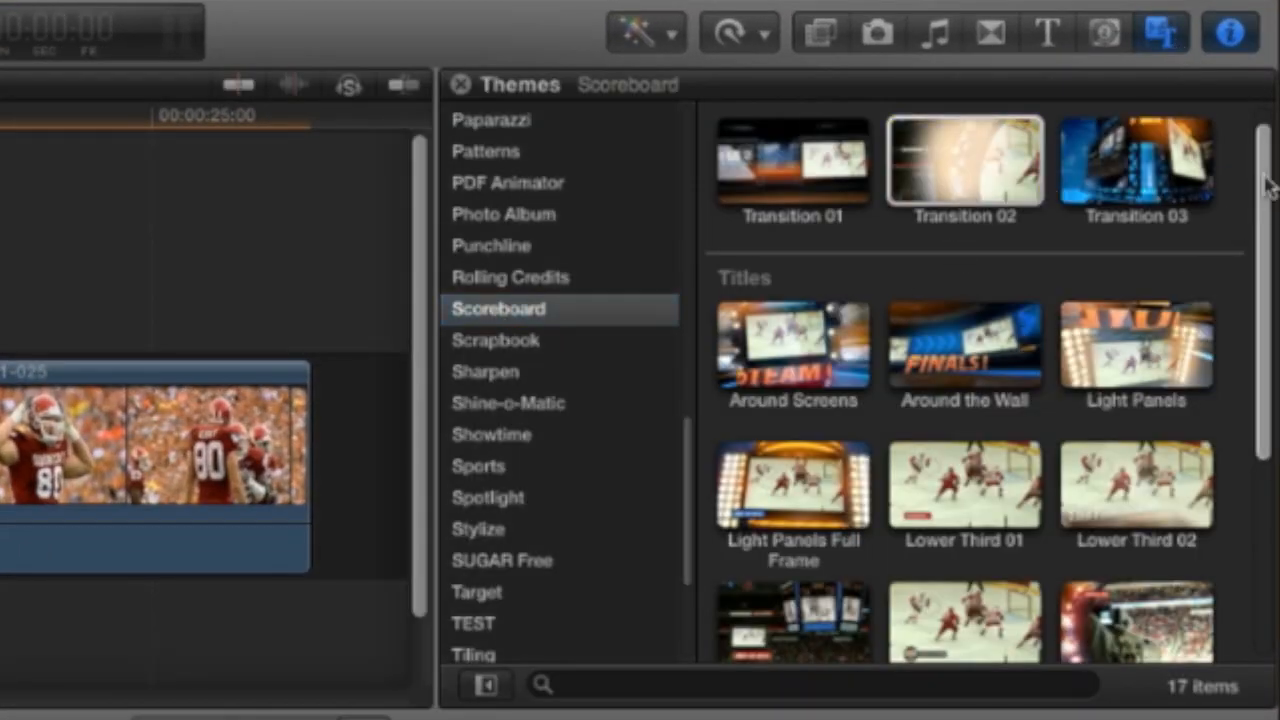
{"action": "scroll", "coordinate": [790, 190], "scroll_direction": "down", "scroll_amount": 3}
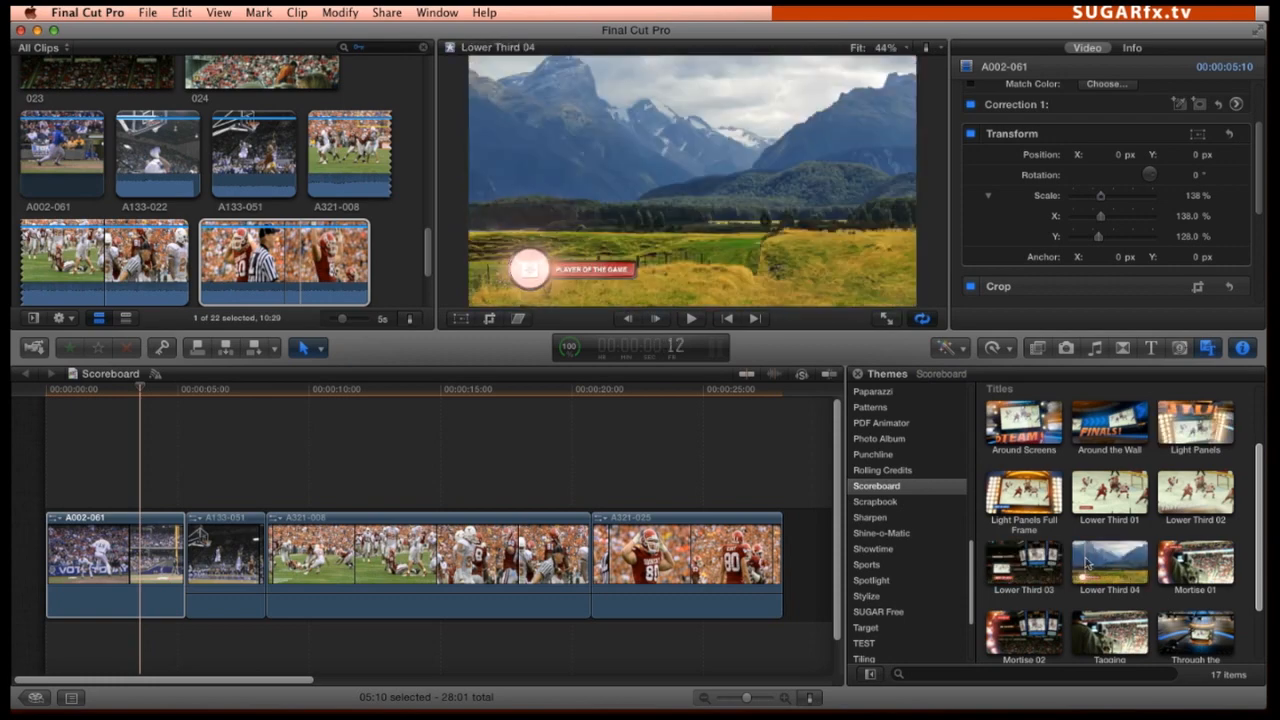
{"action": "scroll", "coordinate": [1095, 575], "scroll_direction": "down", "scroll_amount": 3}
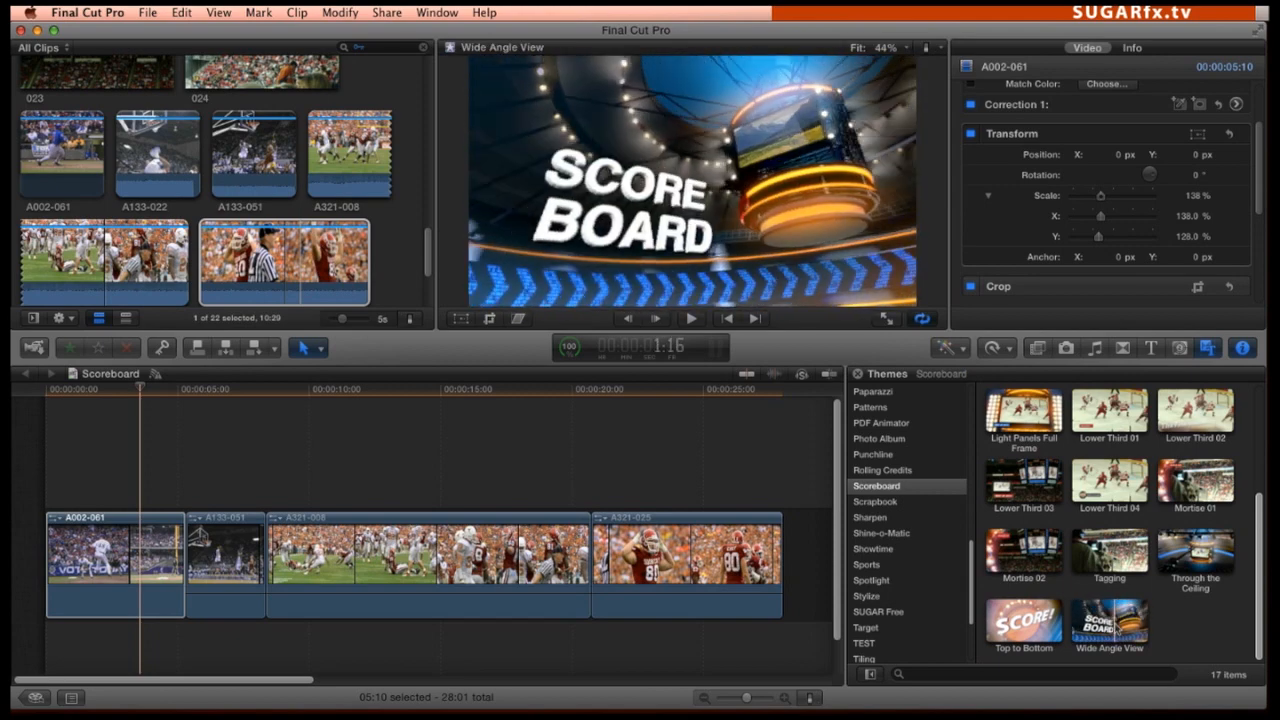
{"action": "left_click_drag", "start_coordinate": [1110, 625], "coordinate": [101, 470]}
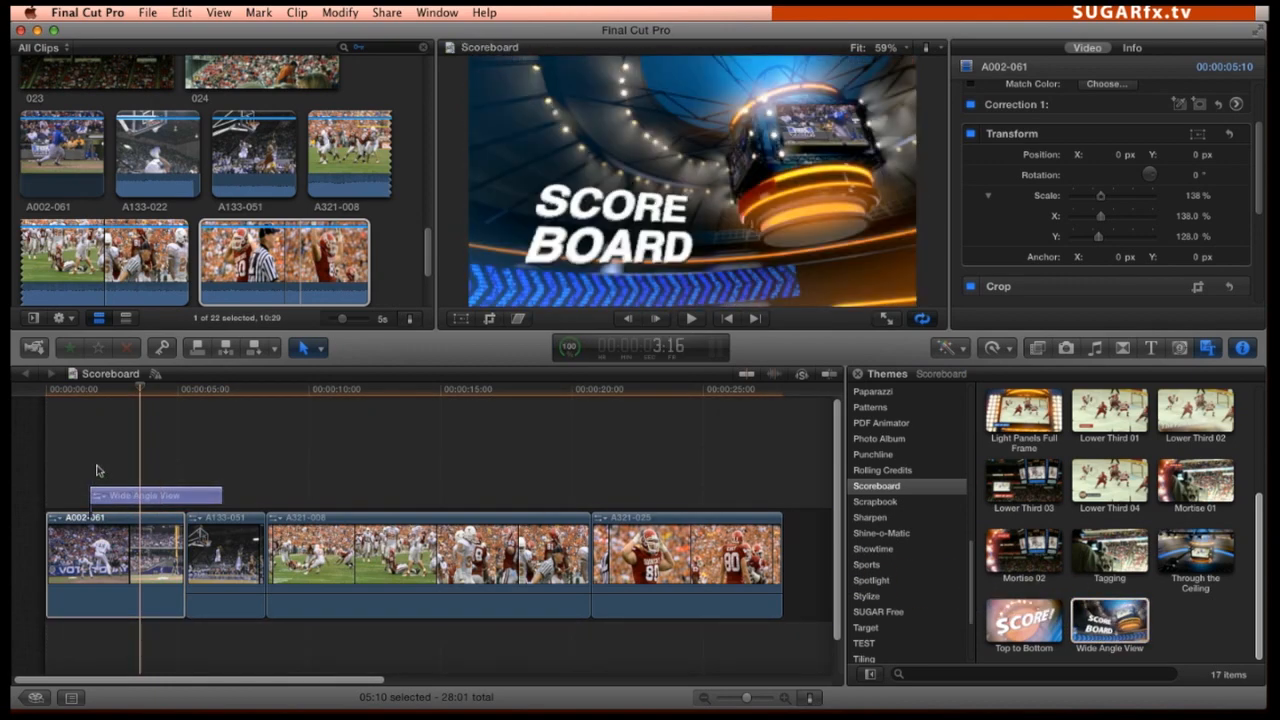
{"action": "left_click_drag", "start_coordinate": [135, 495], "coordinate": [91, 495]}
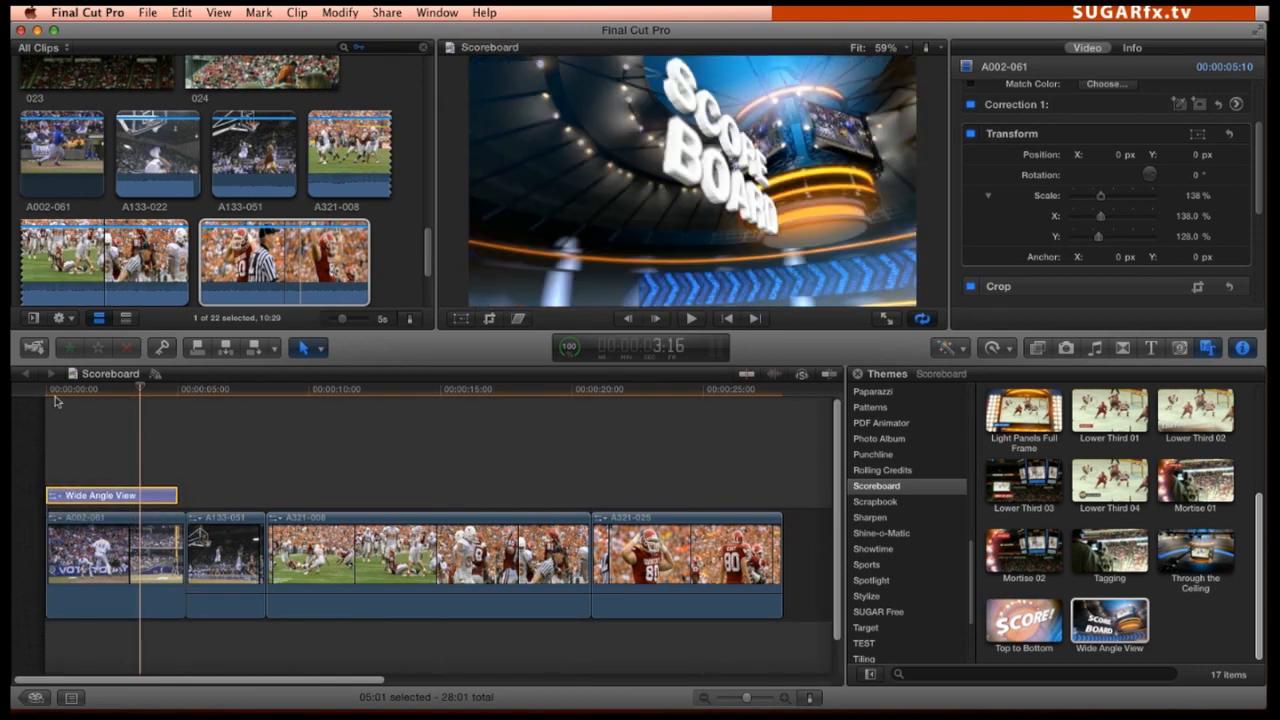
Preview the Wide Angle View title's animation in an enlarged timeline and return to its beginning
{"action": "left_click_drag", "start_coordinate": [53, 391], "coordinate": [148, 396]}
{"action": "key", "text": "super+equal"}
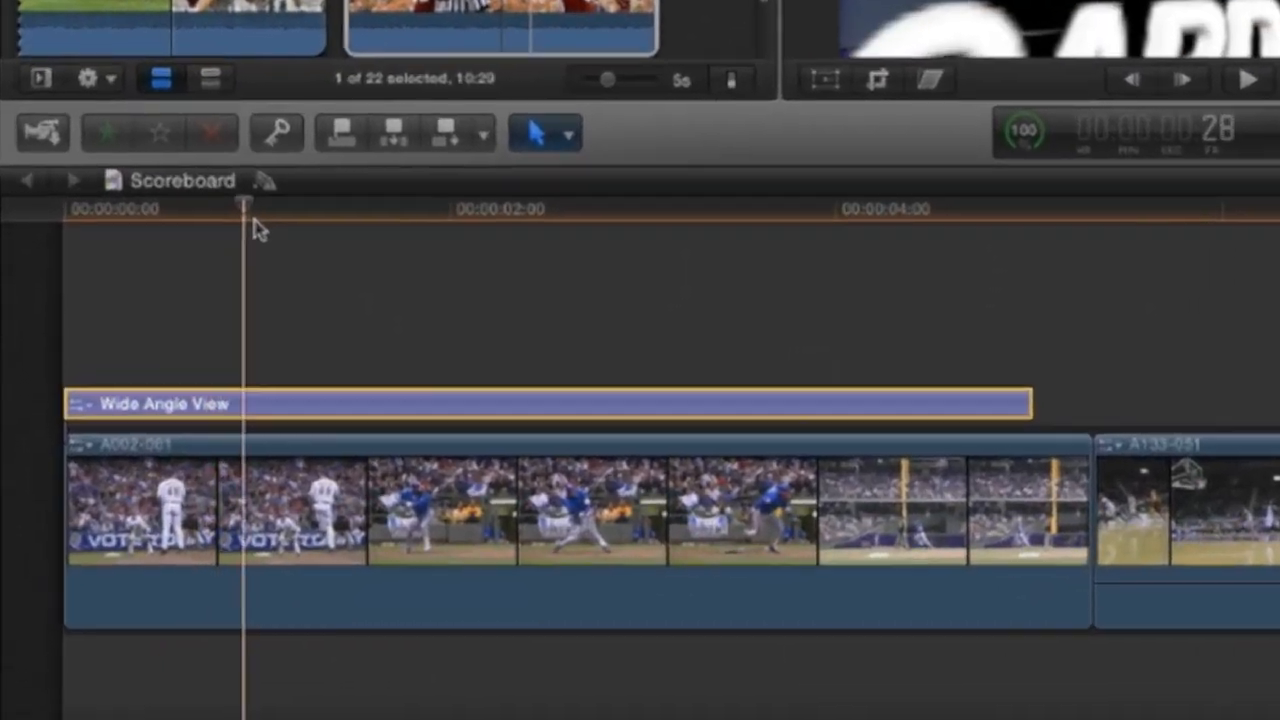
{"action": "left_click_drag", "start_coordinate": [253, 230], "coordinate": [298, 232]}
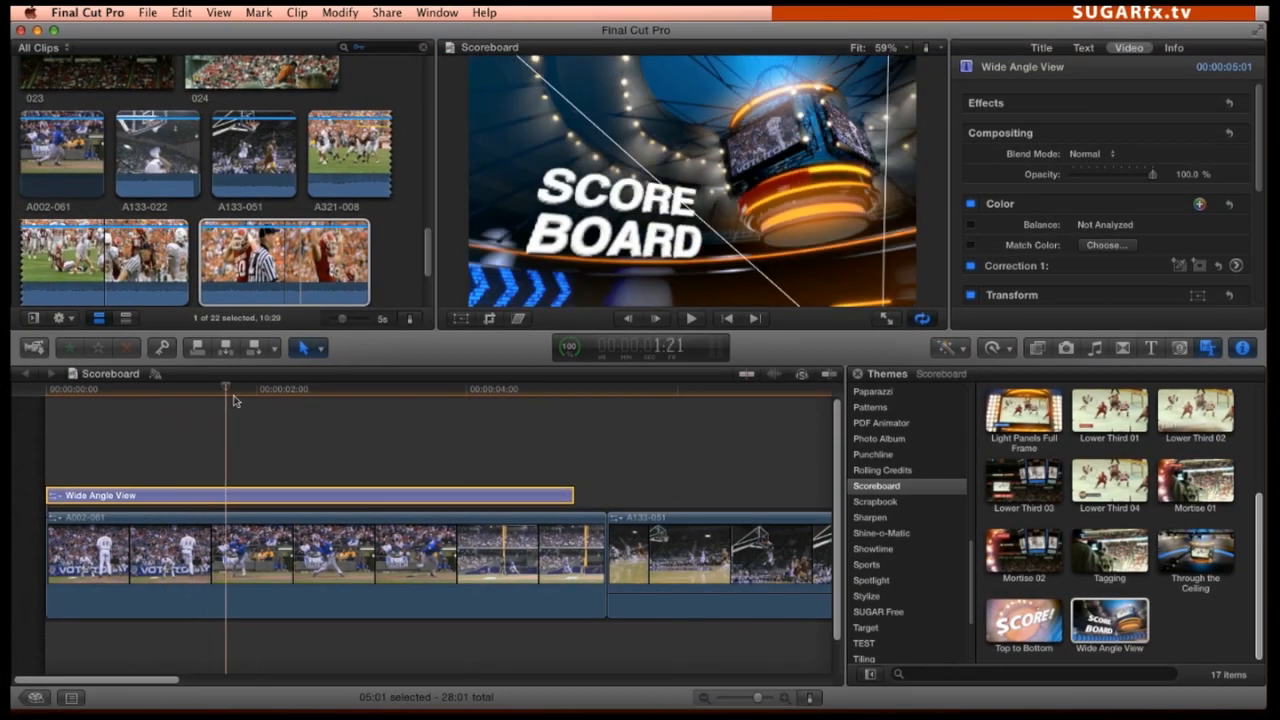
{"action": "left_click", "coordinate": [58, 392]}
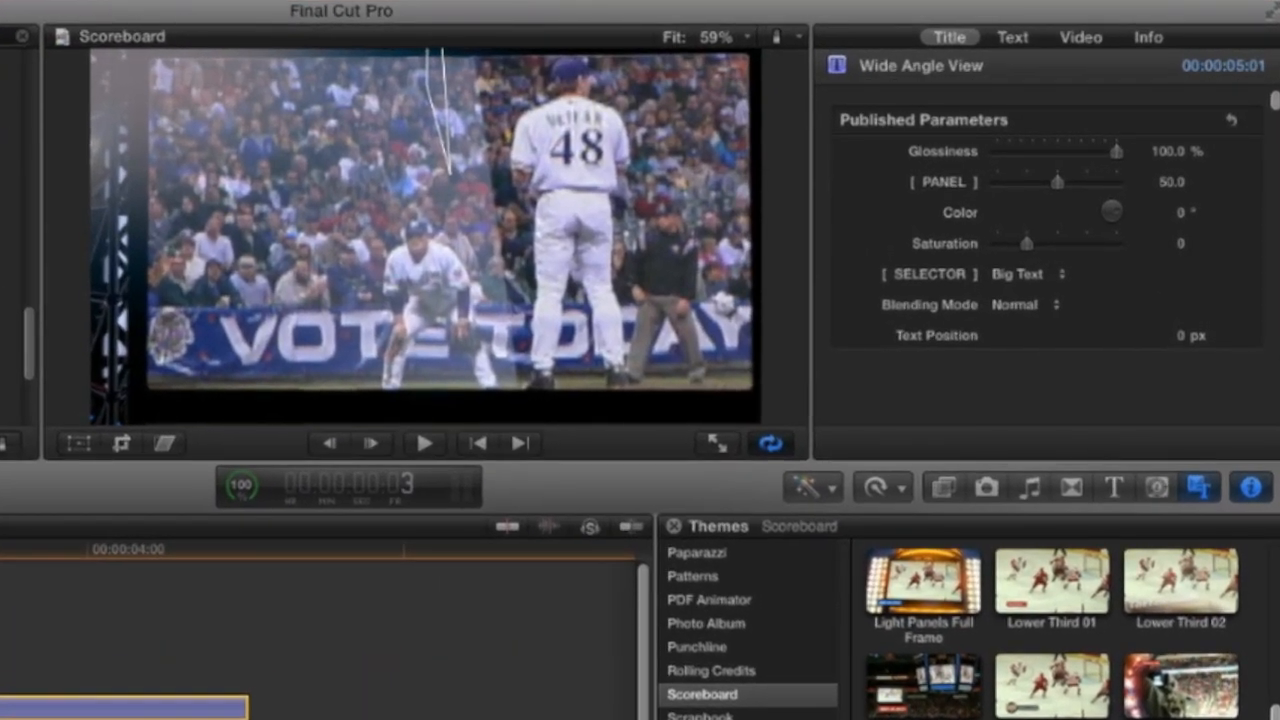
Set the title's glossiness to 48.48%, color to 340°, saturation to 1.88 and text position to 283 px
{"action": "left_click_drag", "start_coordinate": [1114, 152], "coordinate": [1027, 163]}
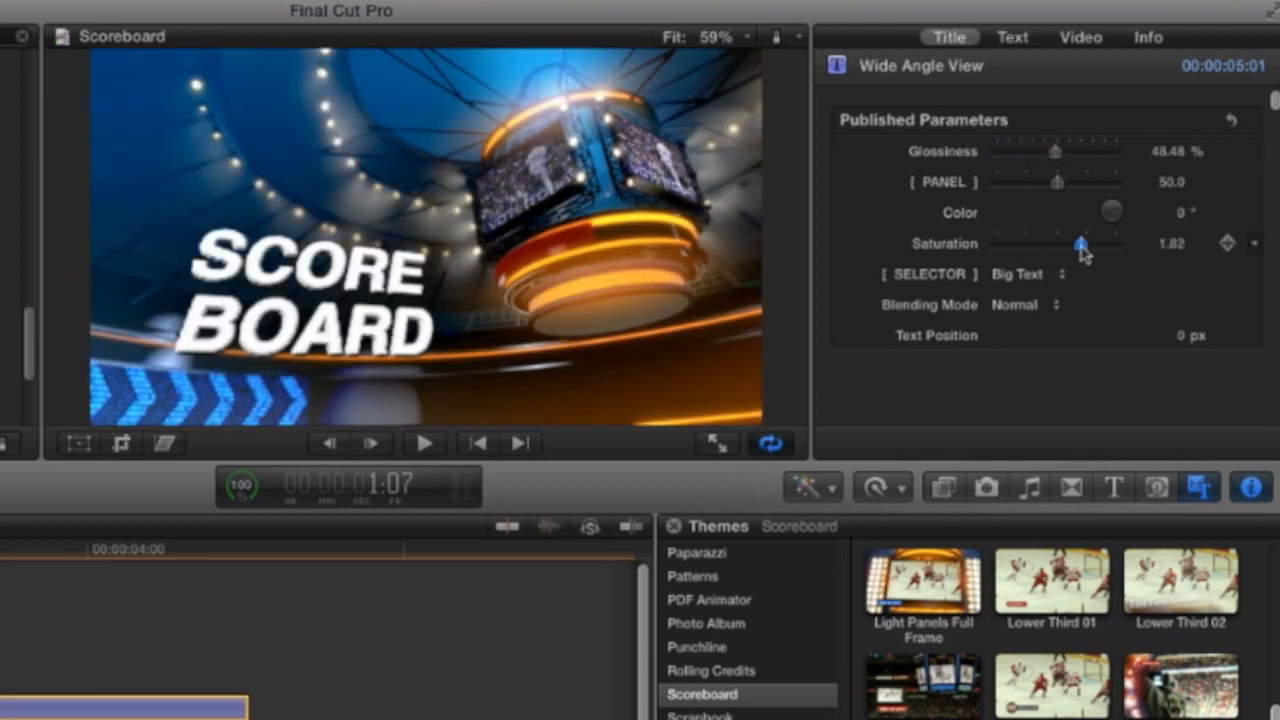
{"action": "mouse_move", "coordinate": [1171, 212]}
{"action": "left_mouse_down"}
{"action": "mouse_move", "coordinate": [1171, 165]}
{"action": "mouse_move", "coordinate": [1171, 212]}
{"action": "left_mouse_up"}
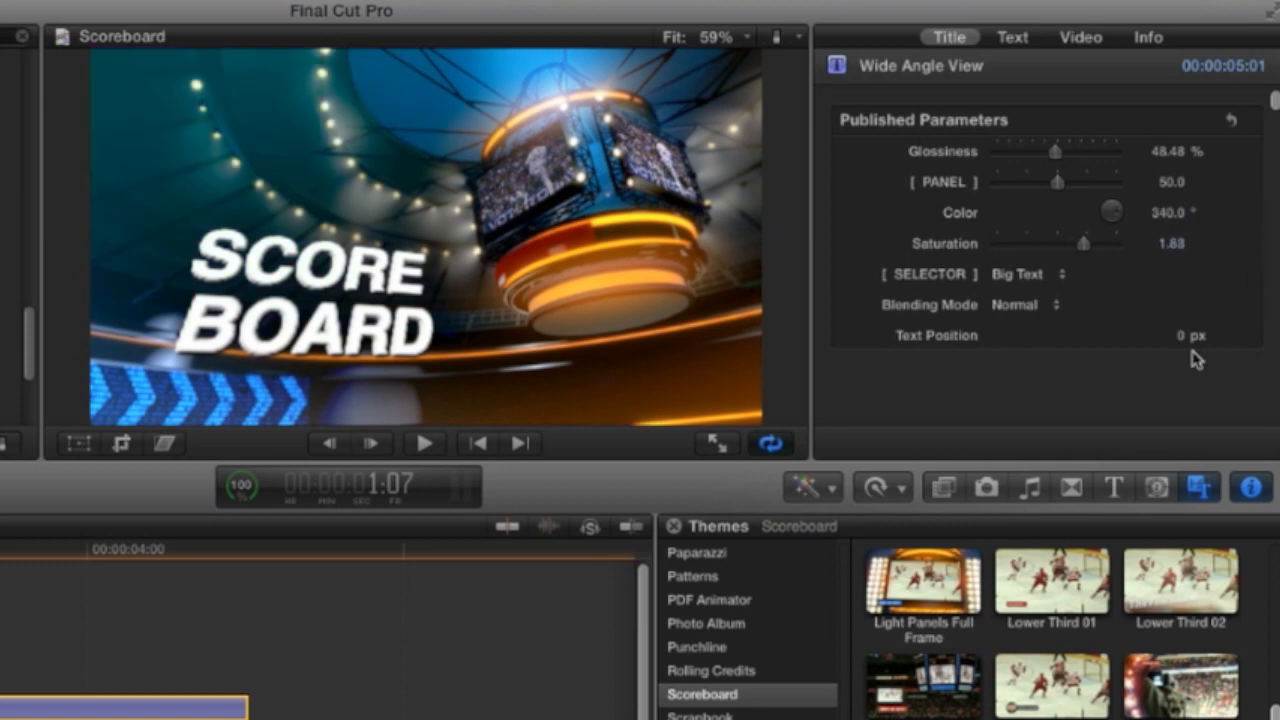
{"action": "left_click_drag", "start_coordinate": [1165, 335], "coordinate": [1168, 332]}
Replace the title's text with "Sports Season", split over two lines
{"action": "left_click", "coordinate": [1015, 38]}
{"action": "left_click", "coordinate": [935, 175]}
{"action": "left_click_drag", "start_coordinate": [930, 185], "coordinate": [829, 145]}
{"action": "type", "text": "Sports Season"}
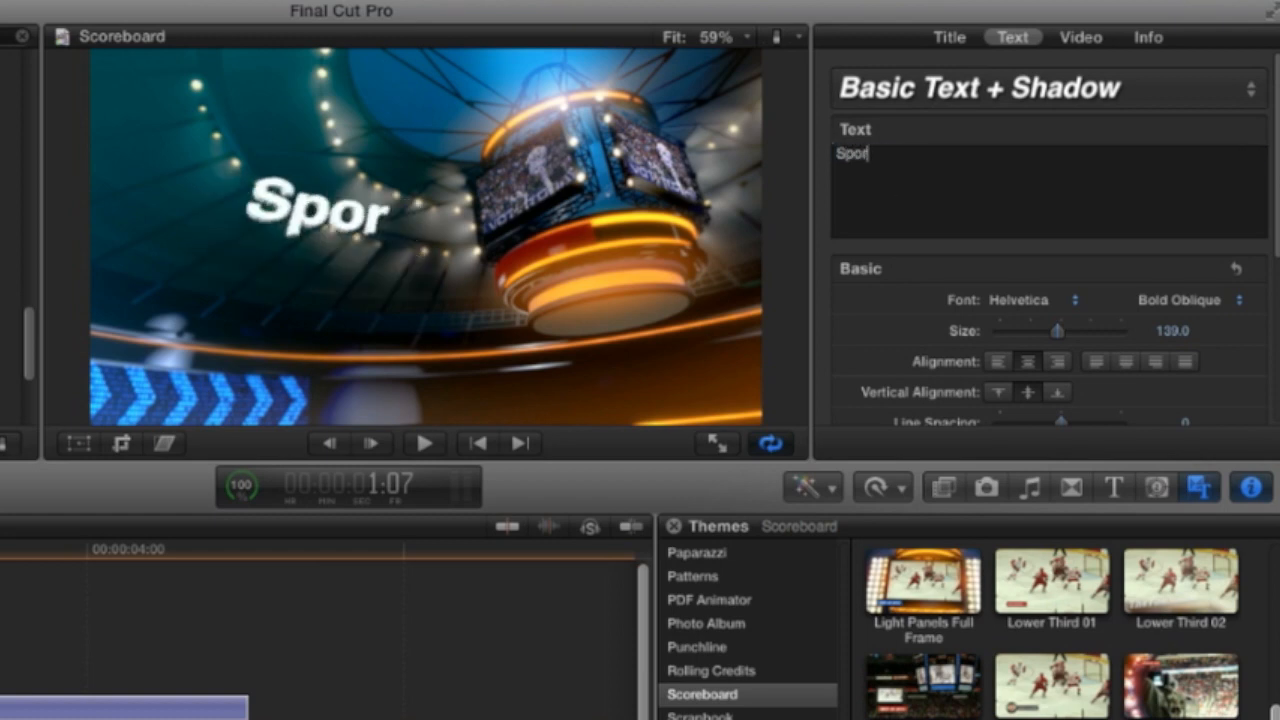
{"action": "left_click", "coordinate": [884, 155]}
{"action": "key", "text": "Return"}
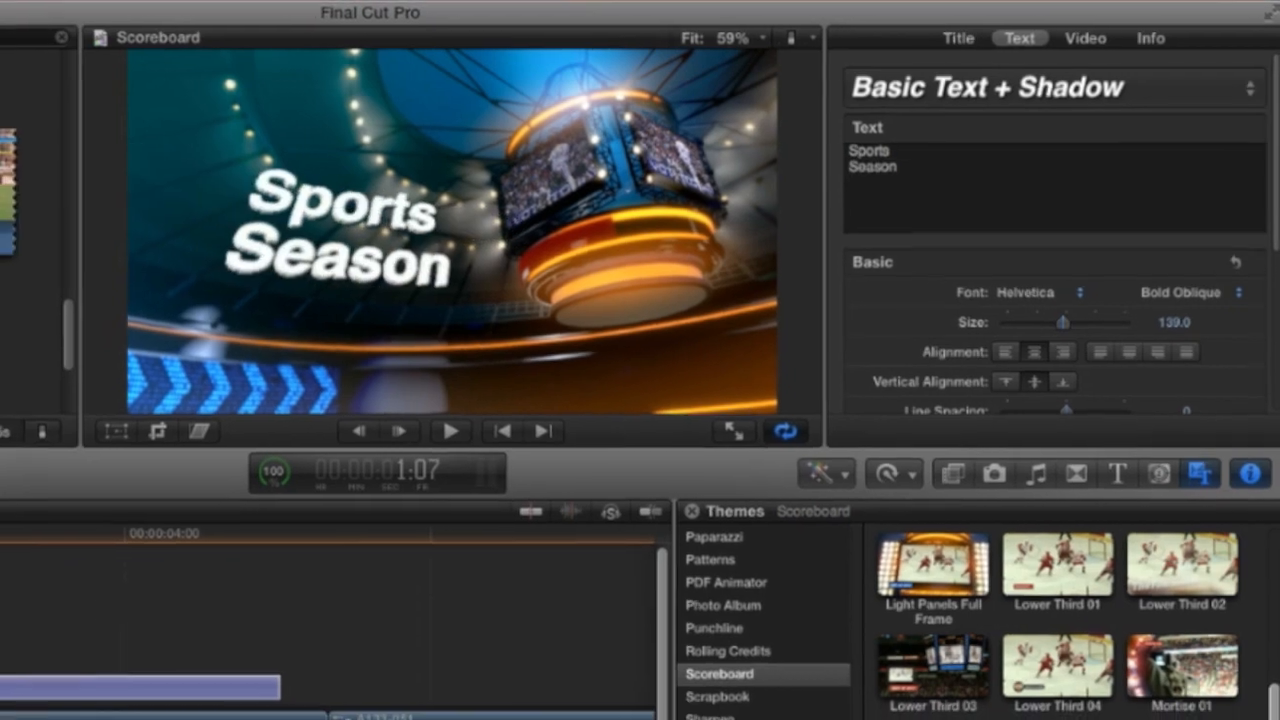
Try a slightly larger text size and the 80s text style on the title
{"action": "left_click_drag", "start_coordinate": [1057, 331], "coordinate": [1076, 336]}
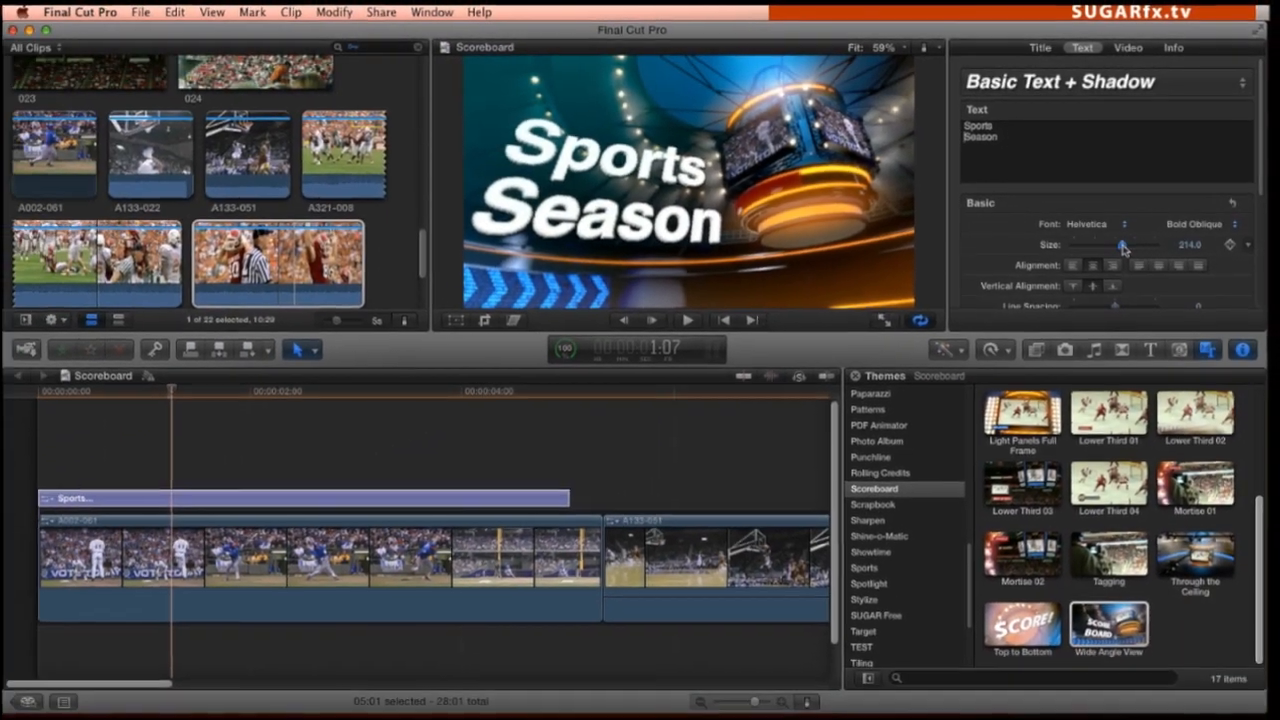
{"action": "left_click", "coordinate": [985, 86]}
{"action": "left_click", "coordinate": [1012, 136]}
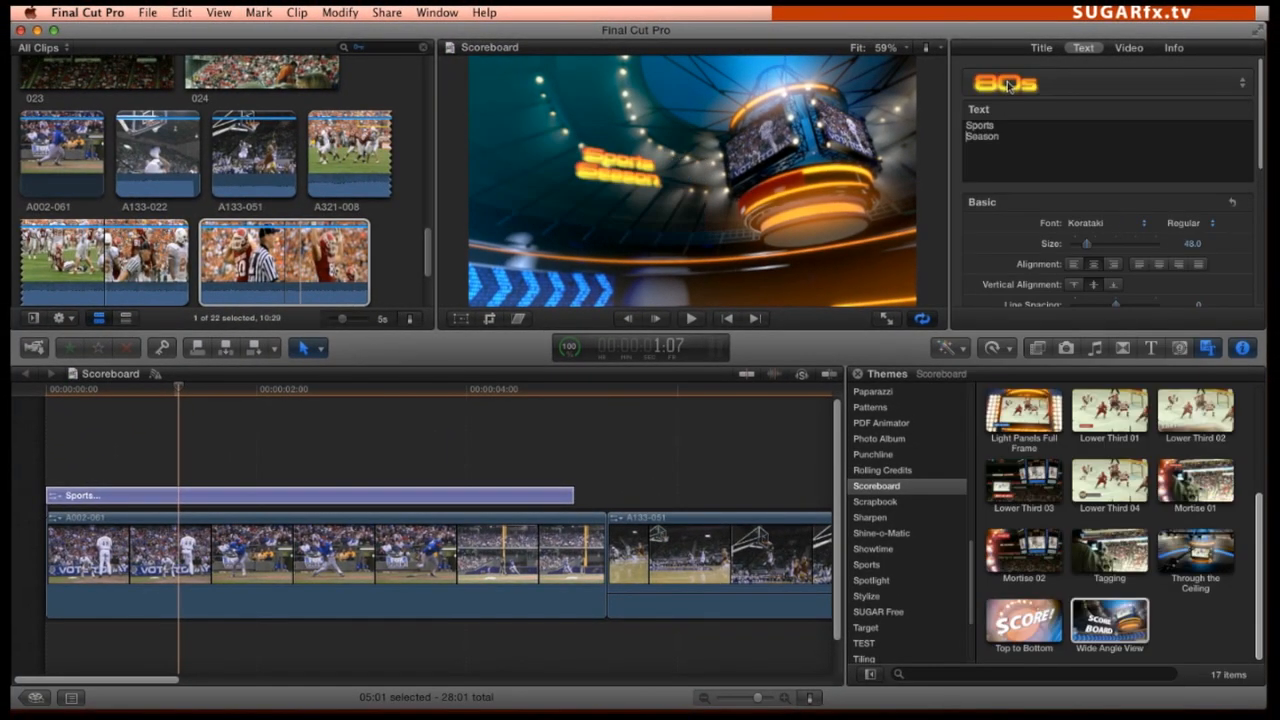
Apply the Aqua Fade text style to the title and set its text size to 133
{"action": "left_click", "coordinate": [1008, 88]}
{"action": "left_click", "coordinate": [1011, 192]}
{"action": "left_click", "coordinate": [1008, 86]}
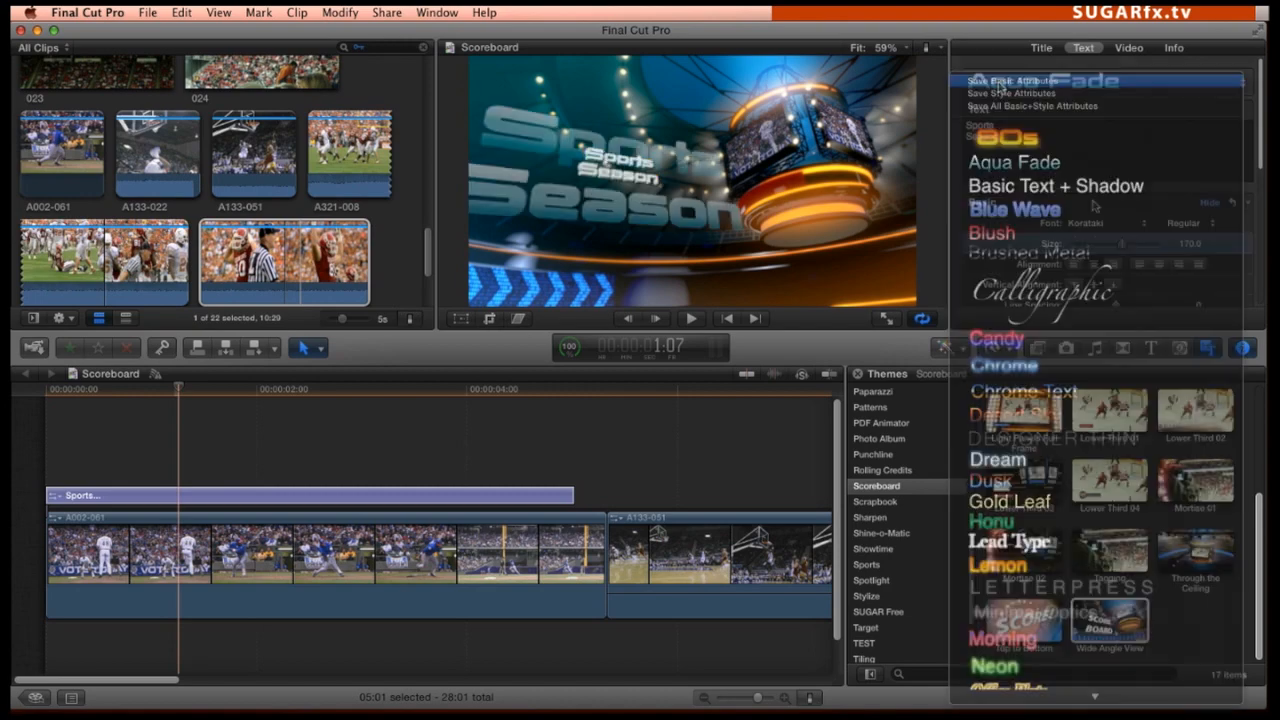
{"action": "left_click", "coordinate": [1070, 208]}
{"action": "left_click_drag", "start_coordinate": [1116, 122], "coordinate": [1114, 122]}
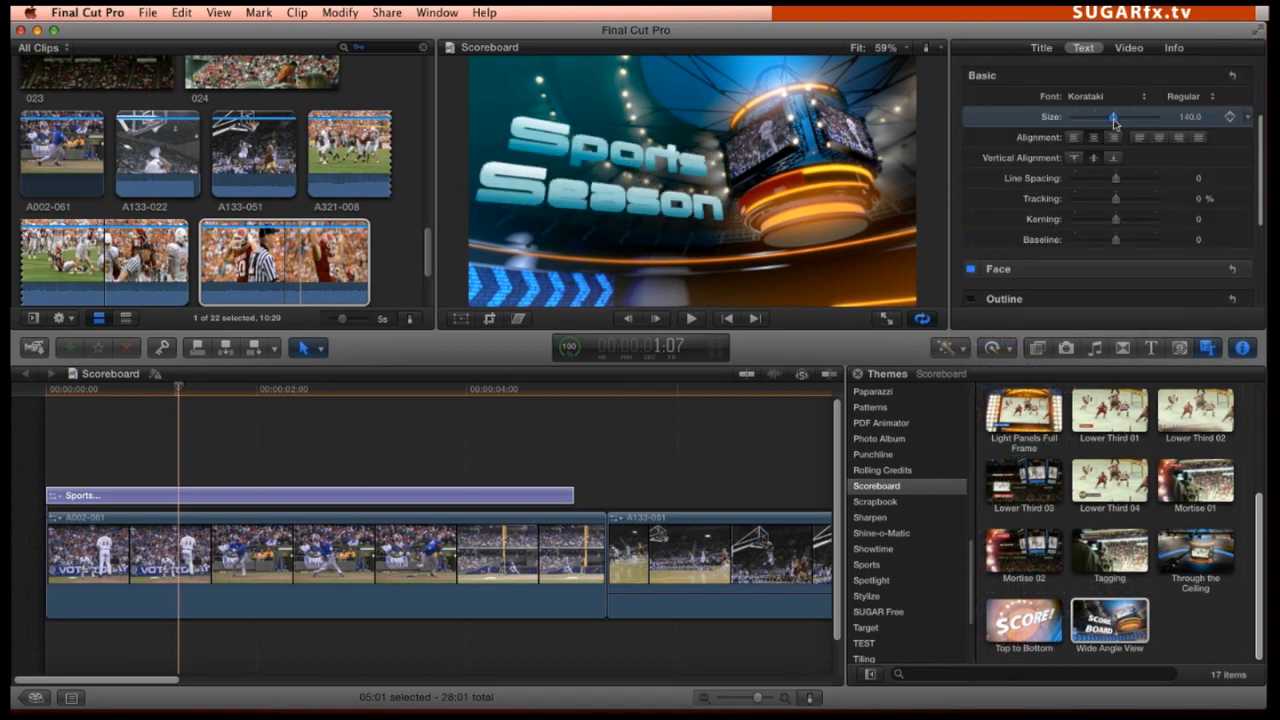
Enable the title text's outline and change the outline color to black
{"action": "left_click", "coordinate": [970, 299]}
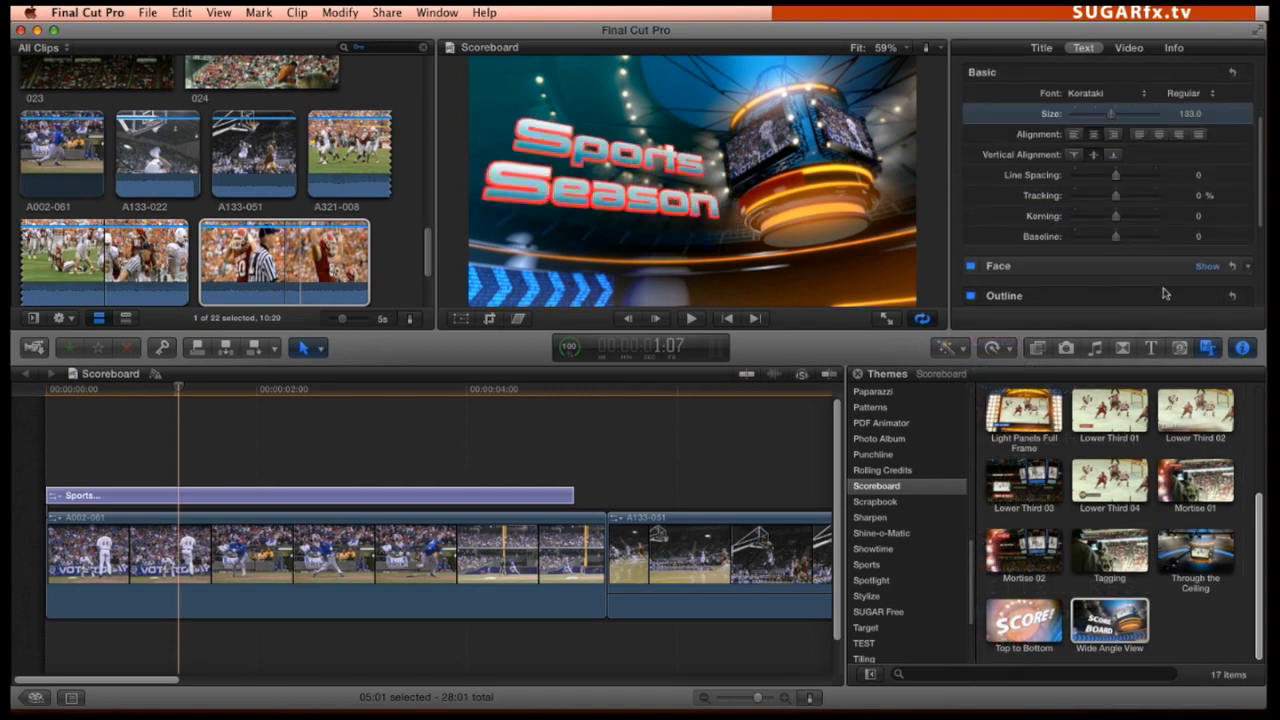
{"action": "scroll", "coordinate": [1188, 267], "scroll_direction": "down", "scroll_amount": 2}
{"action": "left_click", "coordinate": [1082, 299]}
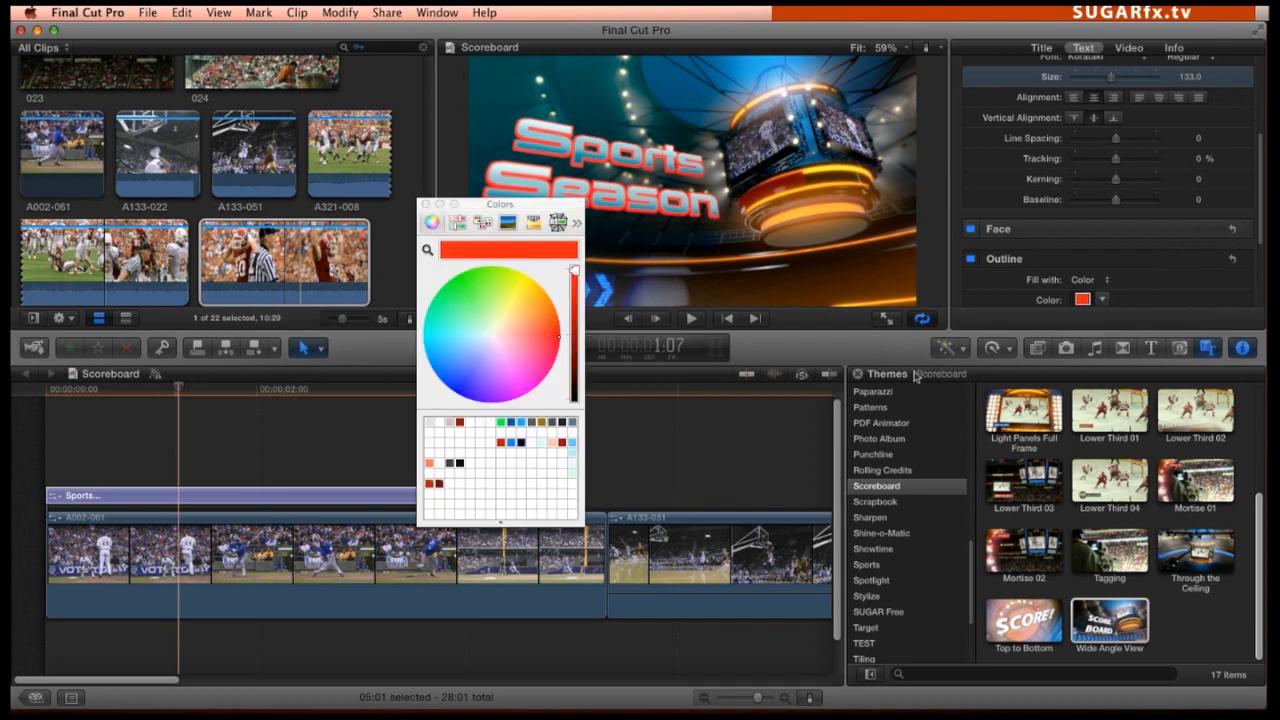
{"action": "left_click", "coordinate": [576, 404]}
{"action": "left_click", "coordinate": [425, 204]}
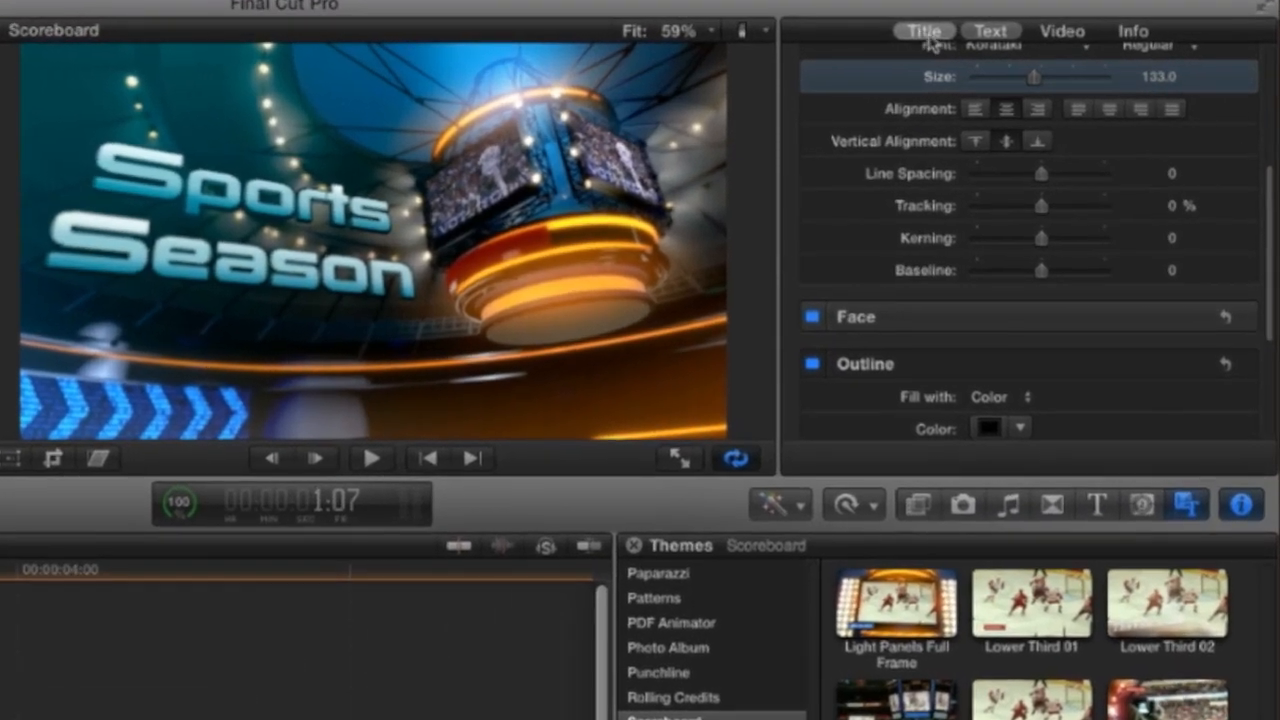
Switch the title's Selector parameter to Animated Text
{"action": "left_click", "coordinate": [1041, 47]}
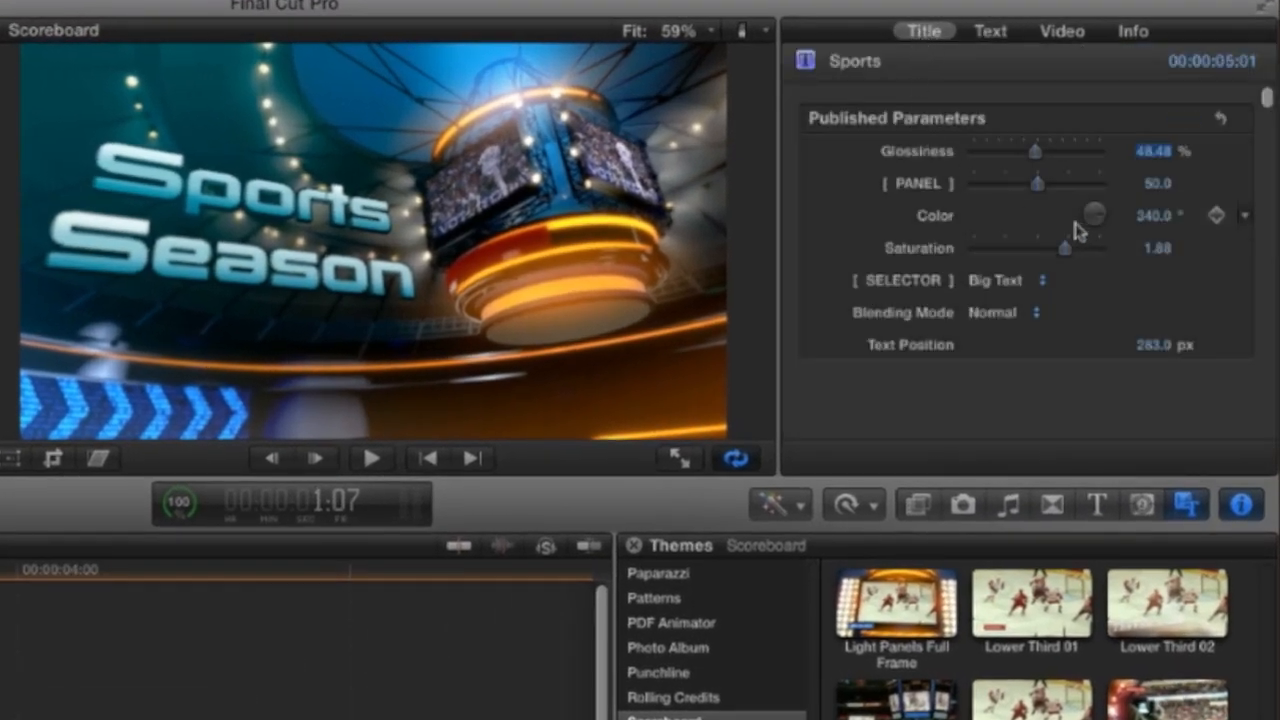
{"action": "left_click", "coordinate": [995, 280]}
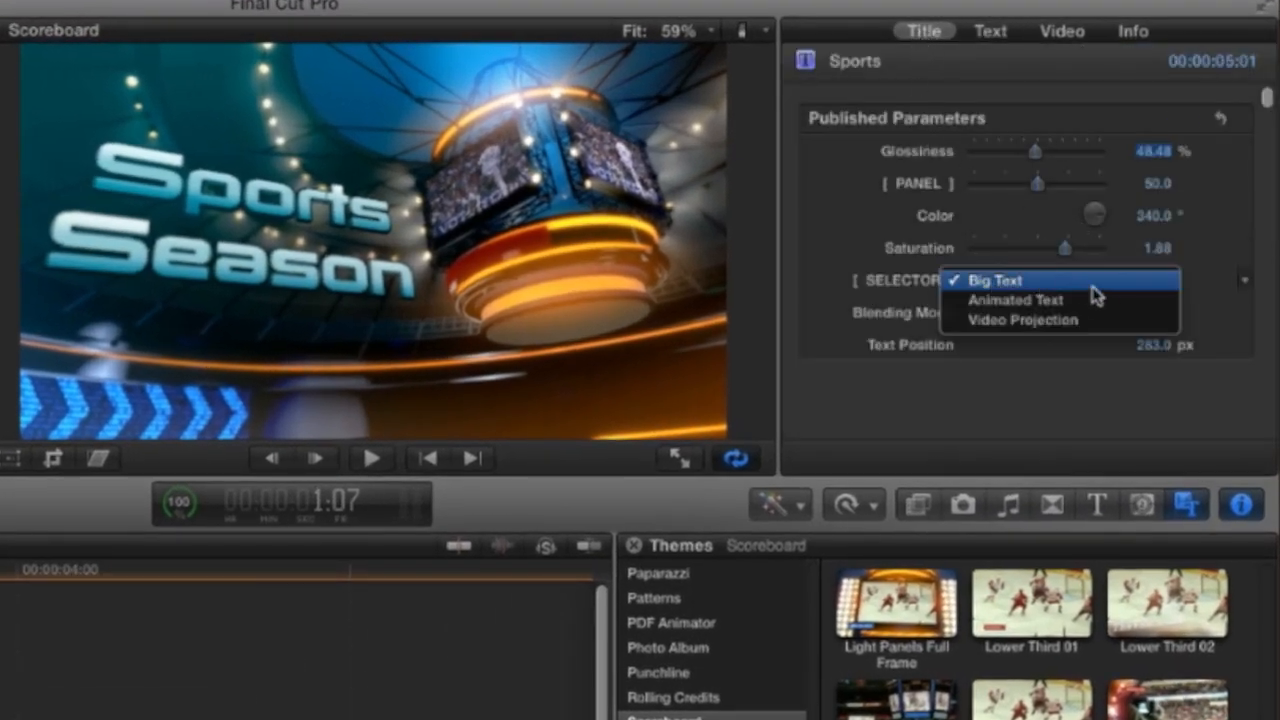
{"action": "left_click", "coordinate": [1150, 316]}
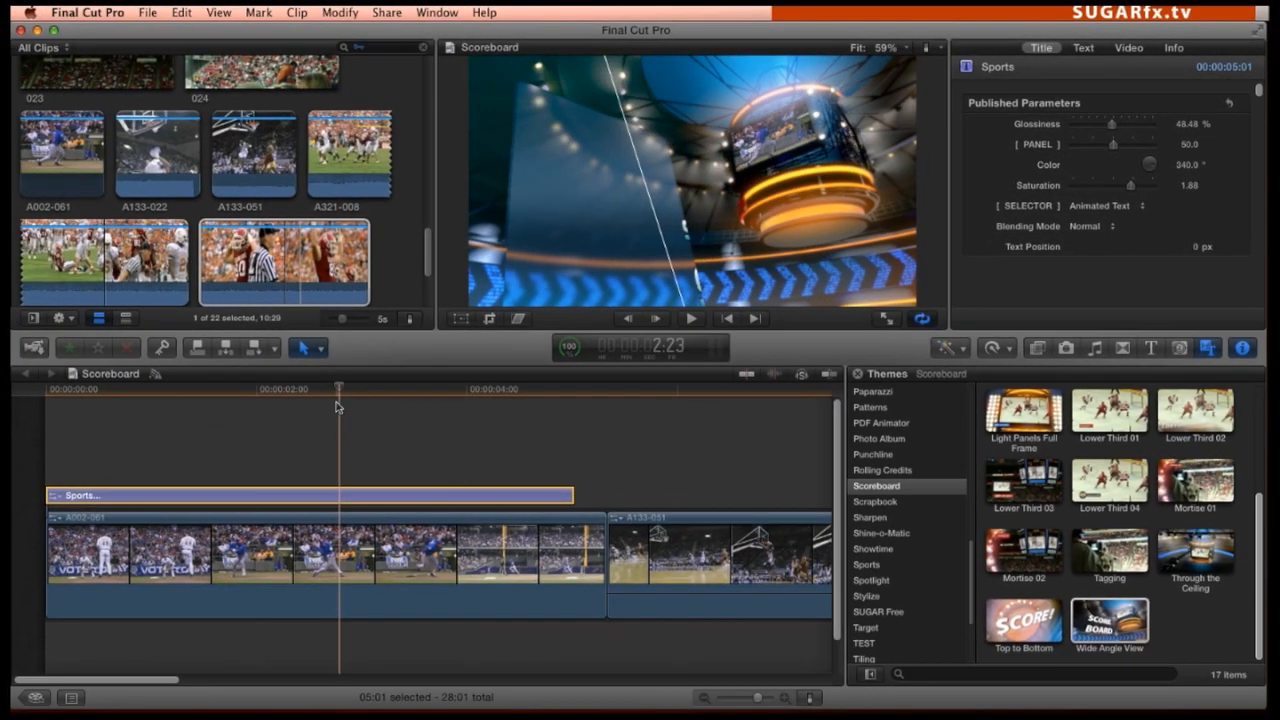
Switch the title's Selector parameter to Video Projection and set its blending mode to Add
{"action": "left_click", "coordinate": [1091, 206]}
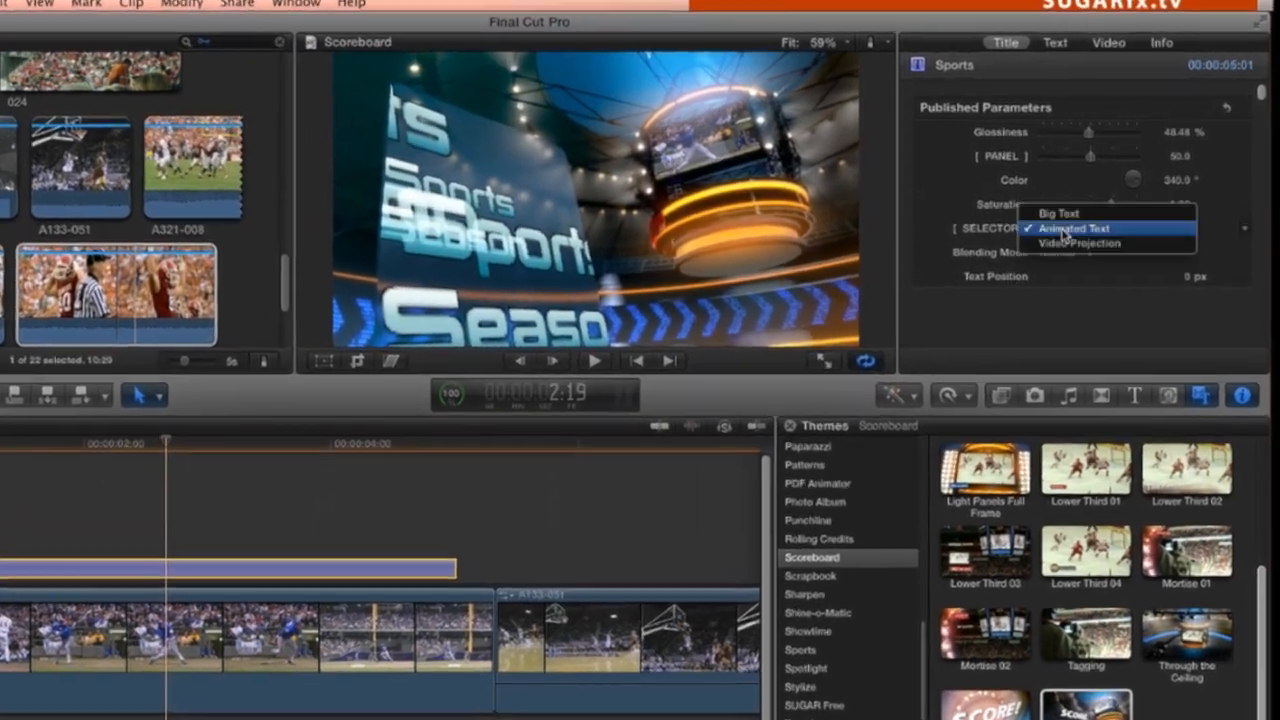
{"action": "left_click", "coordinate": [1066, 243]}
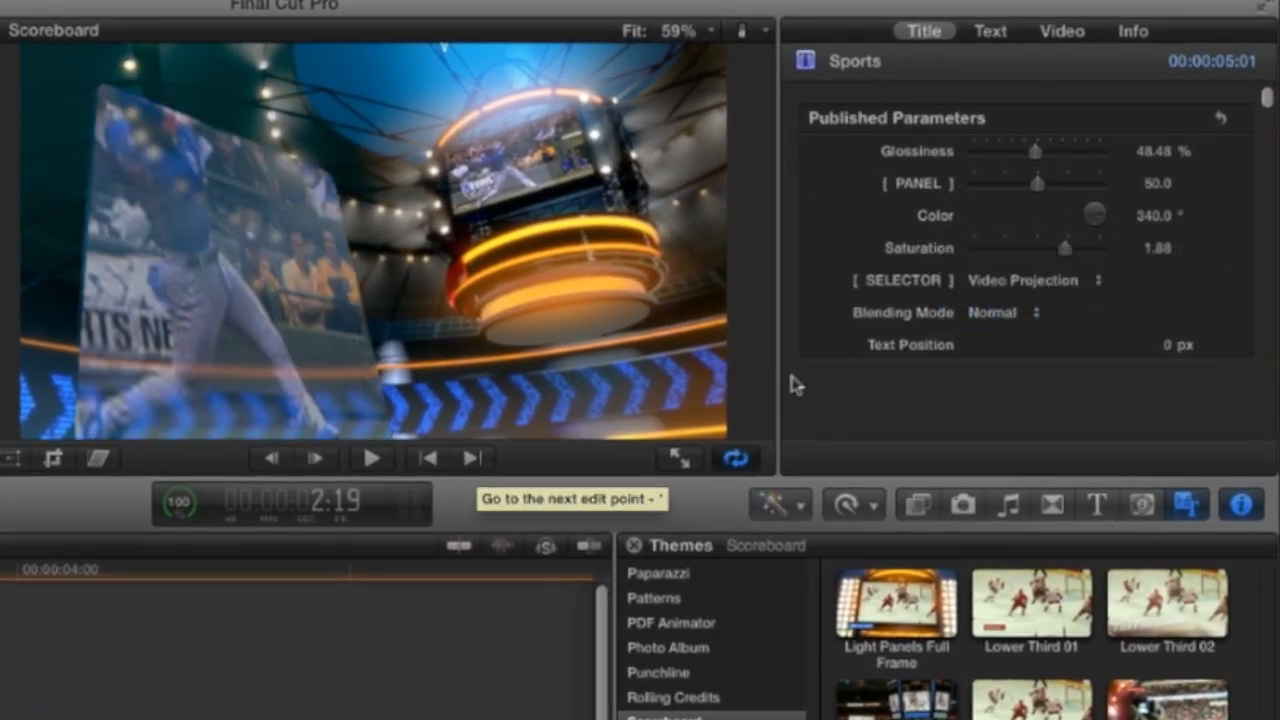
{"action": "left_click", "coordinate": [993, 313]}
{"action": "left_click", "coordinate": [1005, 293]}
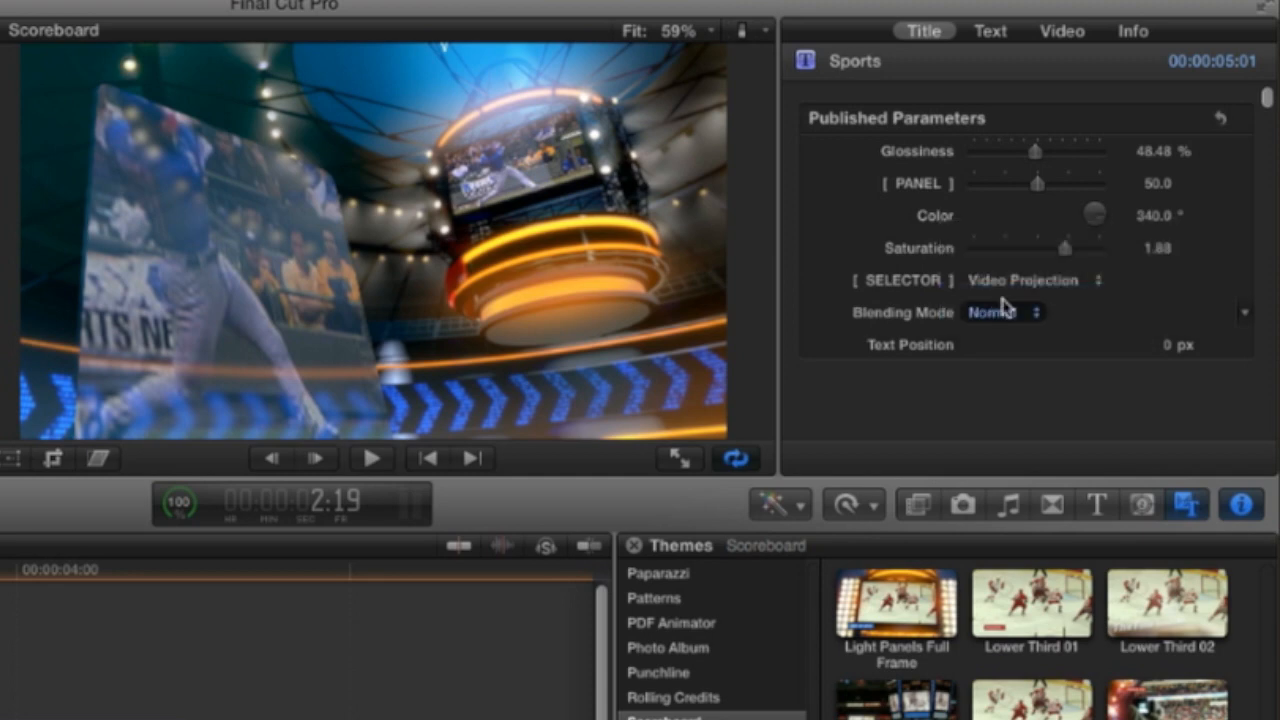
{"action": "left_click", "coordinate": [1003, 310]}
{"action": "left_click", "coordinate": [990, 253]}
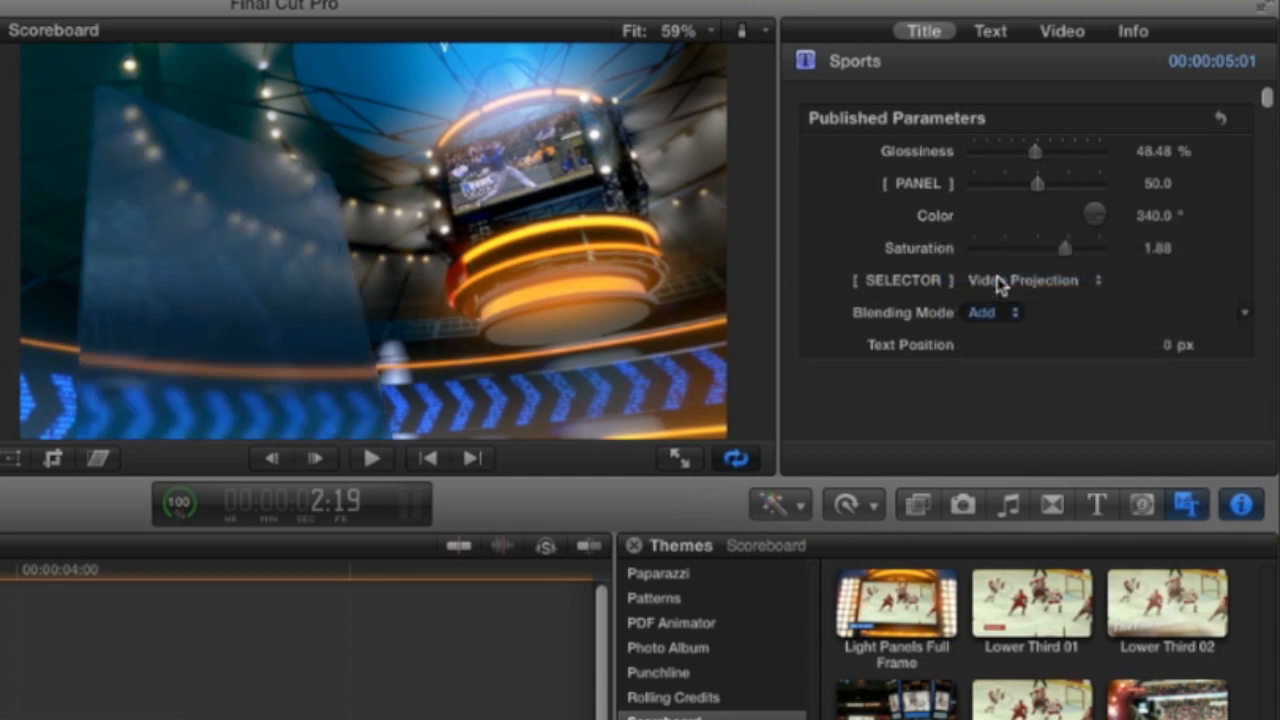
Set the Sports title's video projection blending mode to Screen and its Panel value to 81.99
{"action": "left_click", "coordinate": [995, 312]}
{"action": "left_click", "coordinate": [1007, 393]}
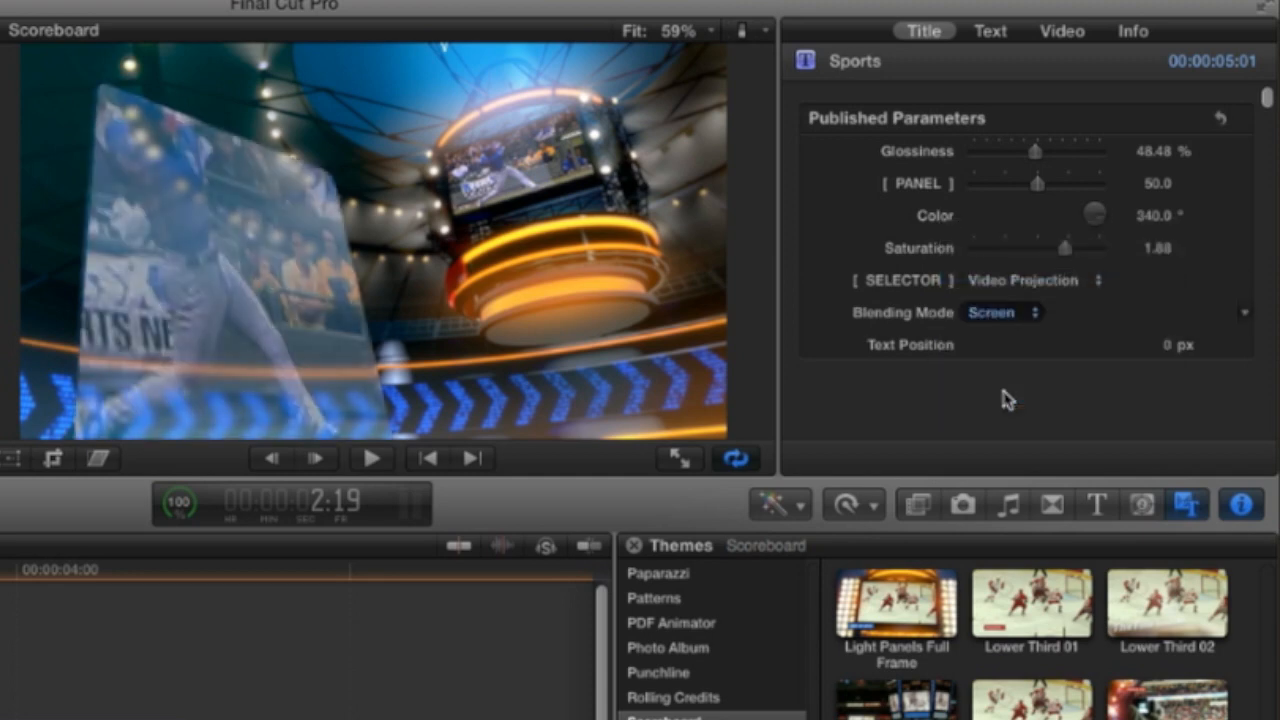
{"action": "key", "text": "shift+Right"}
{"action": "left_click_drag", "start_coordinate": [1053, 192], "coordinate": [1089, 188]}
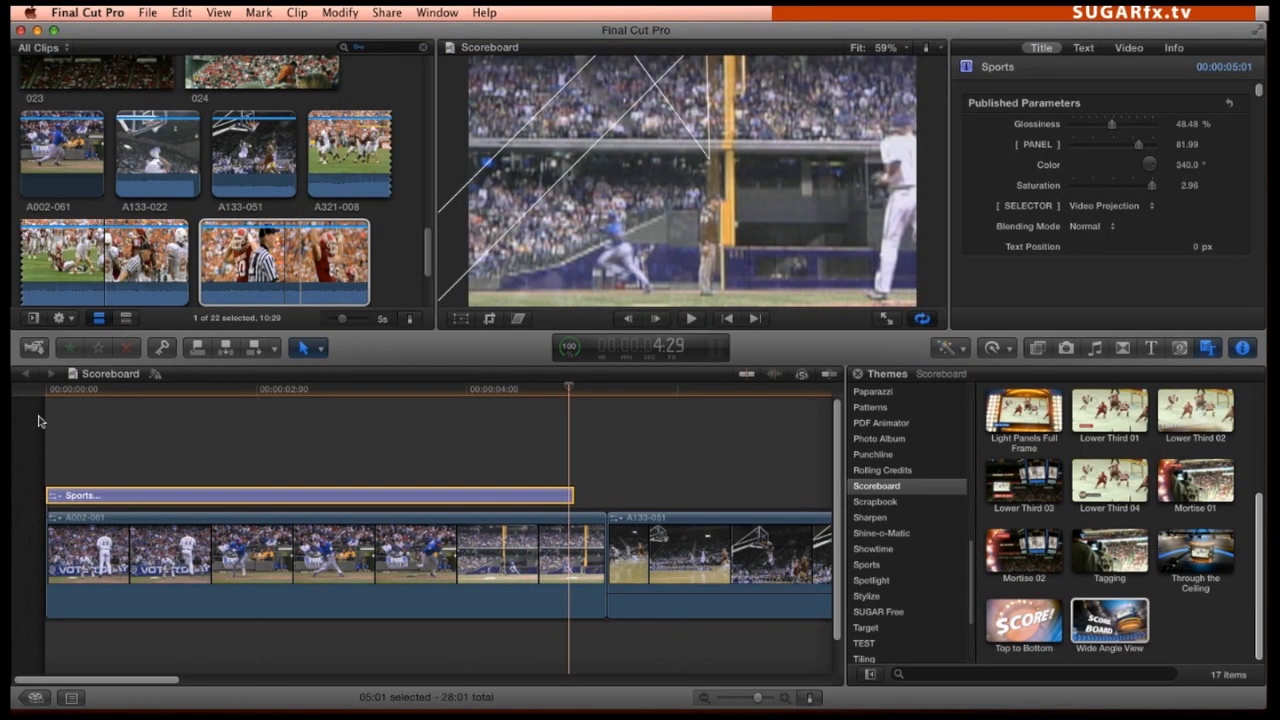
Add a Cross Dissolve transition between clips A133-051 and A321-008
{"action": "scroll", "coordinate": [517, 457], "scroll_direction": "right", "scroll_amount": 6}
{"action": "scroll", "coordinate": [517, 458], "scroll_direction": "right", "scroll_amount": 1}
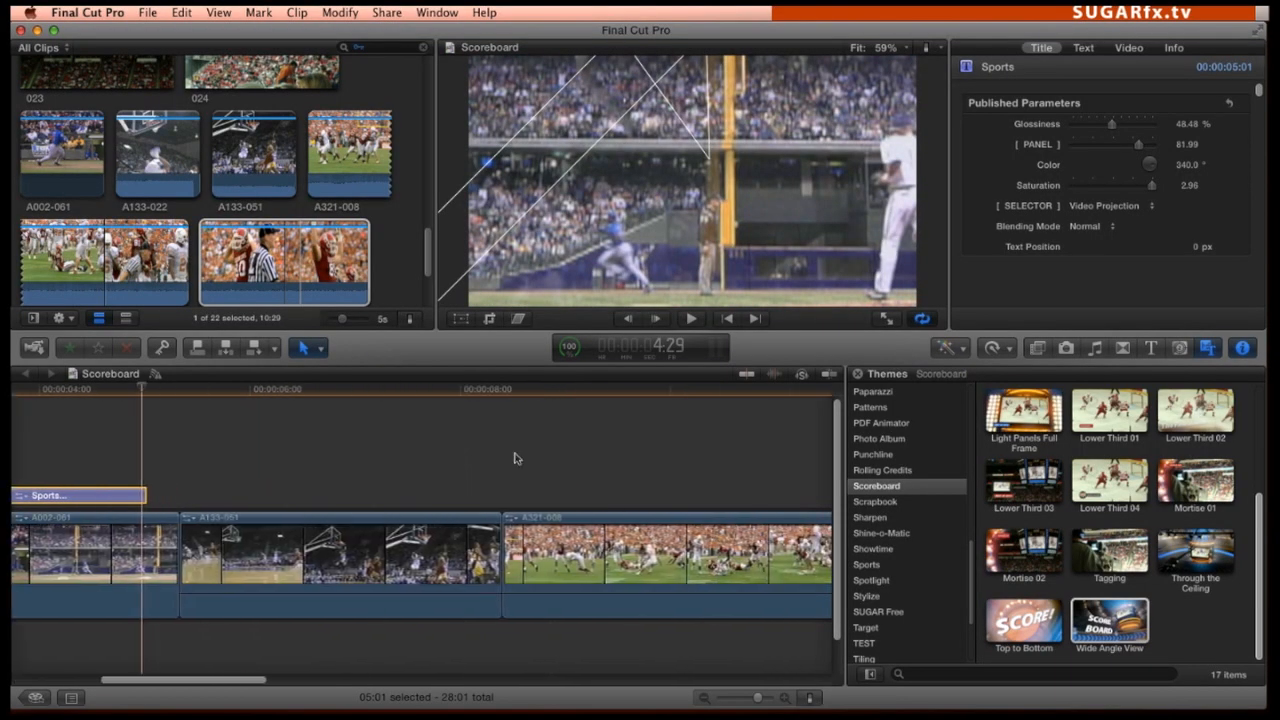
{"action": "scroll", "coordinate": [1162, 490], "scroll_direction": "up", "scroll_amount": 3}
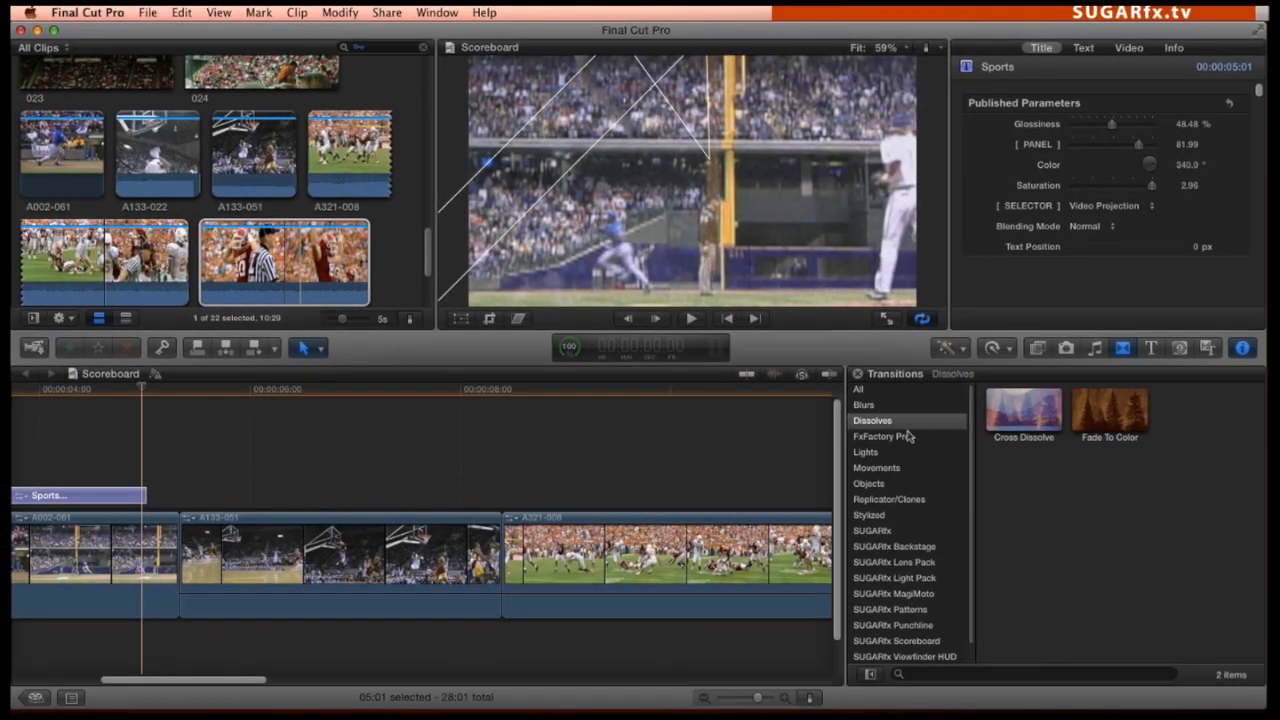
{"action": "left_click_drag", "start_coordinate": [1034, 412], "coordinate": [502, 560]}
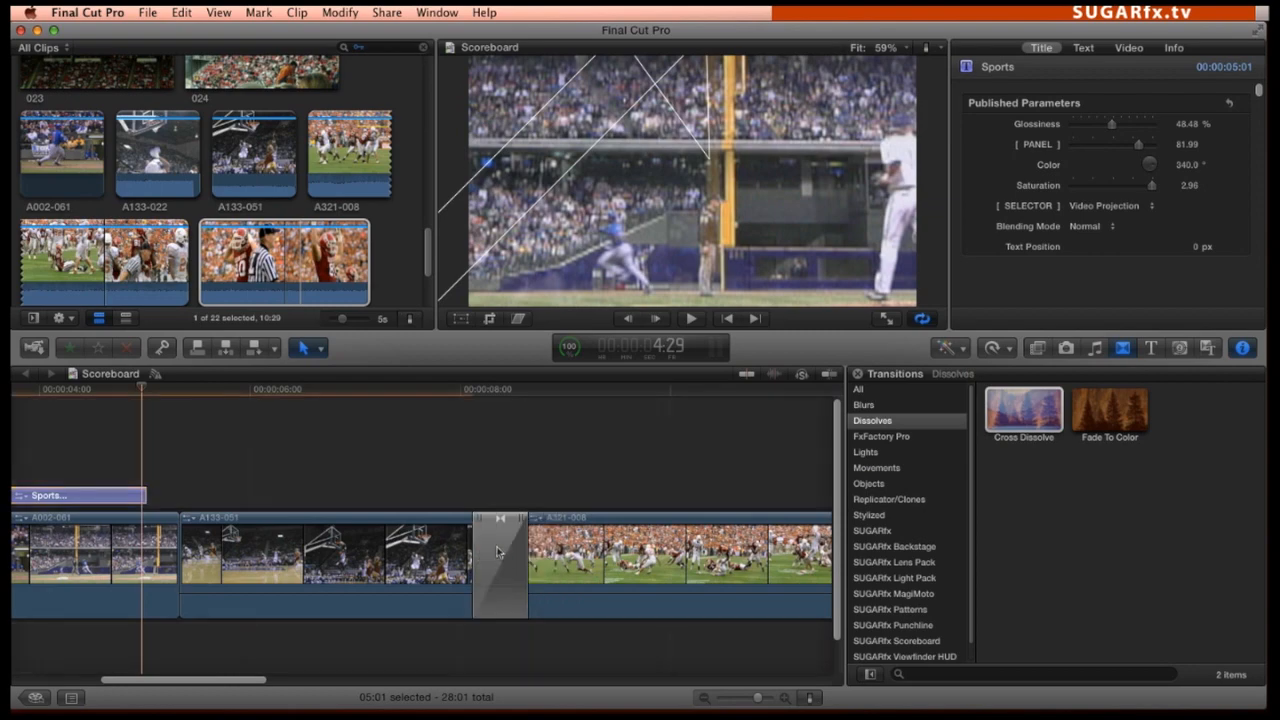
Place the Scoreboard theme's Light Panels title over the cut between A133-051 and A321-008, aligning its marker with the dissolve
{"action": "left_click", "coordinate": [1208, 347]}
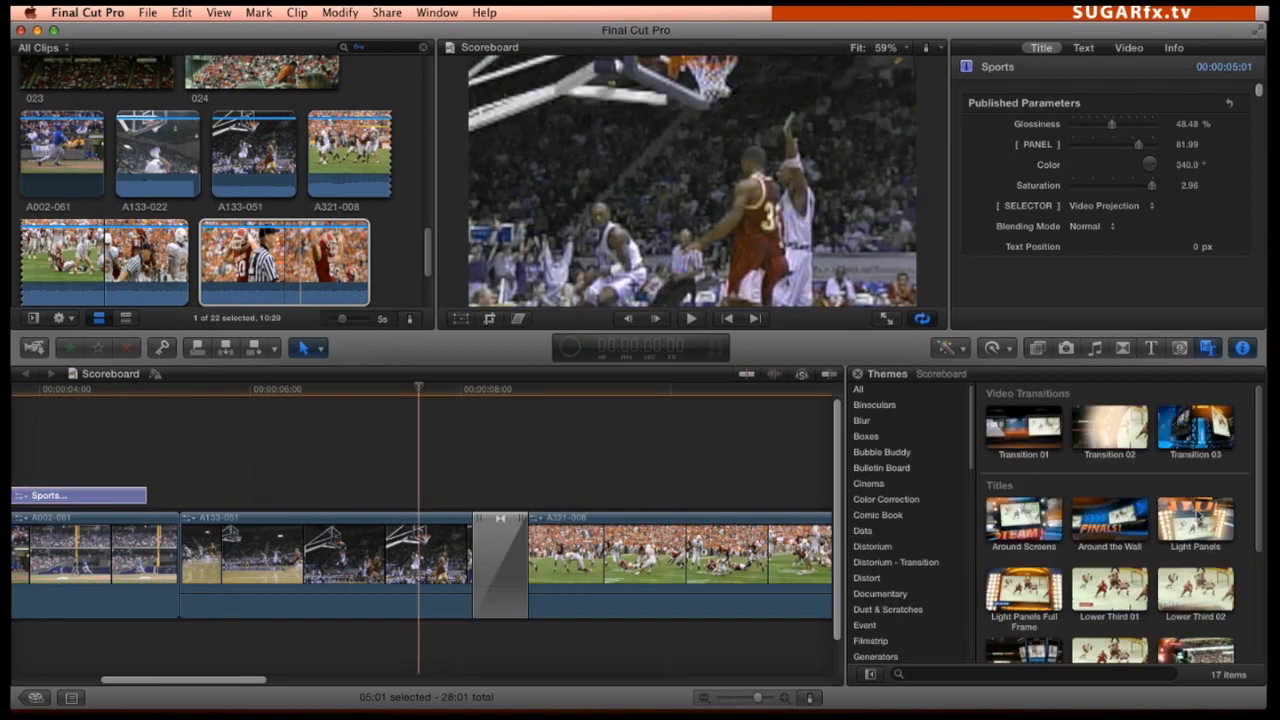
{"action": "left_click_drag", "start_coordinate": [840, 475], "coordinate": [462, 500]}
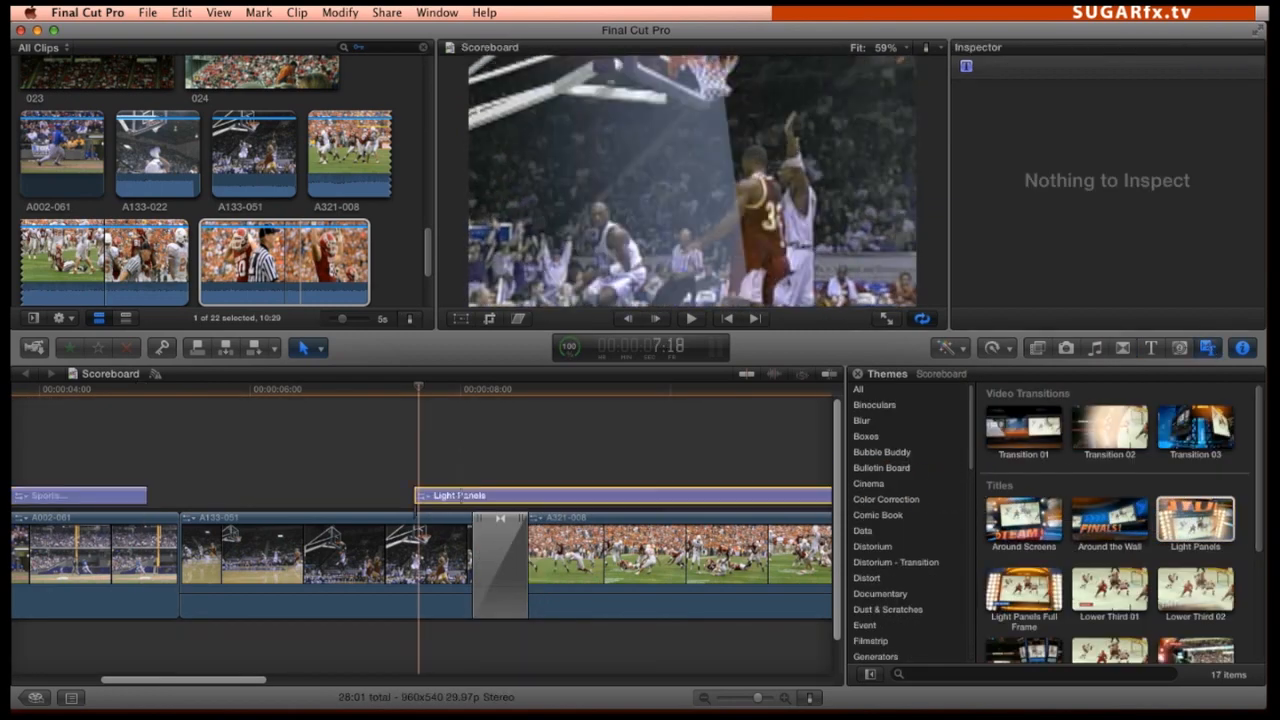
{"action": "left_click_drag", "start_coordinate": [420, 390], "coordinate": [528, 397]}
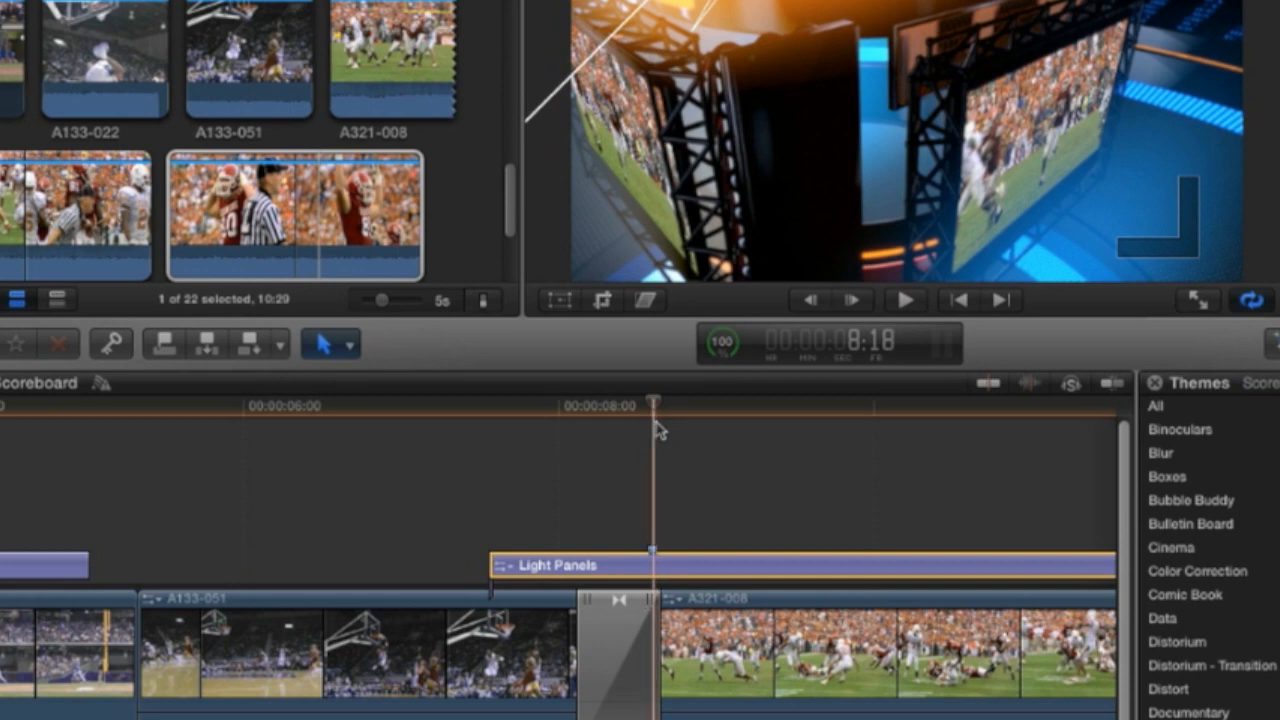
{"action": "left_click_drag", "start_coordinate": [688, 567], "coordinate": [658, 572]}
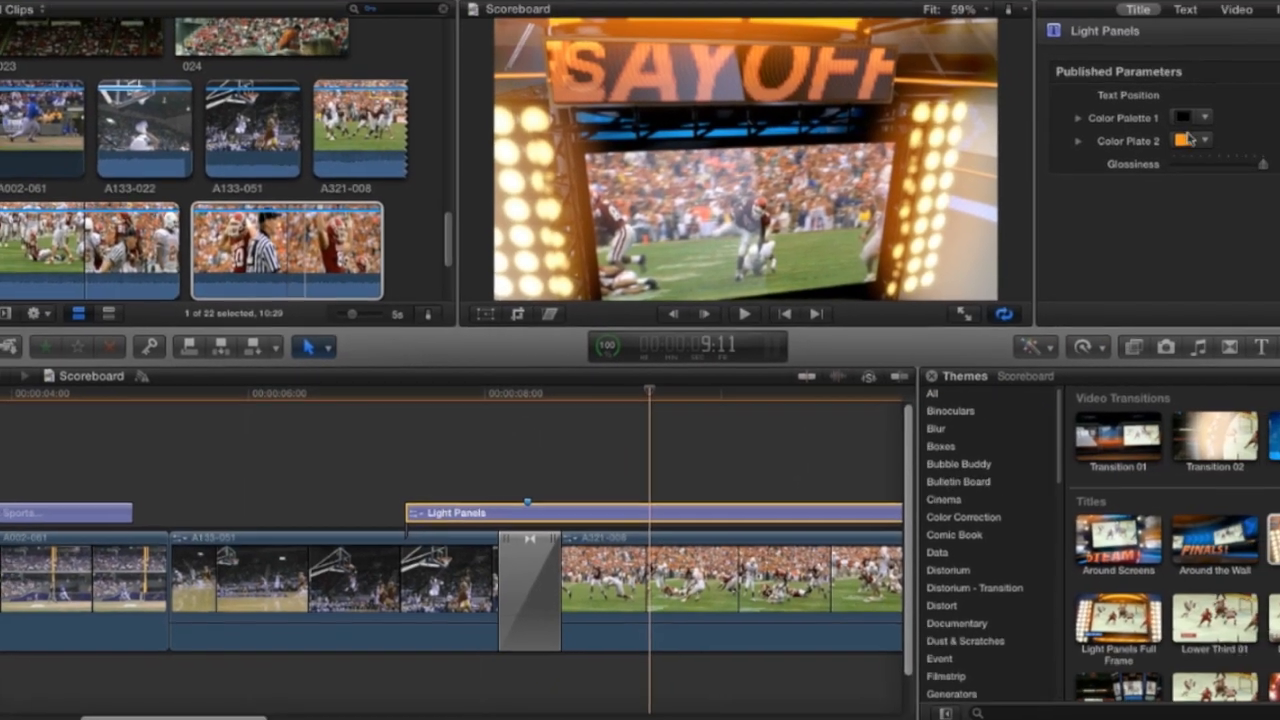
Recolor Color Palette 1 of the Light Panels title and restyle its text in Aqua Fade, reading Football...!
{"action": "left_click", "coordinate": [1081, 165]}
{"action": "left_click", "coordinate": [1083, 47]}
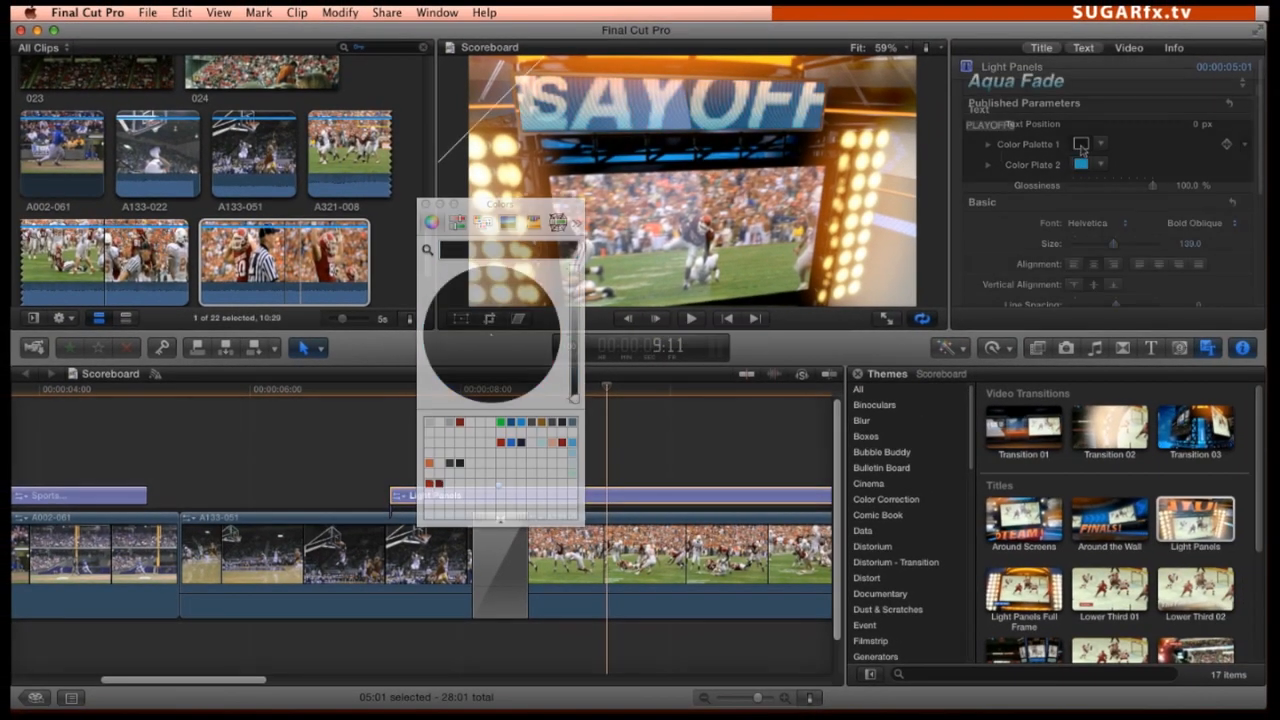
{"action": "left_click", "coordinate": [1020, 98]}
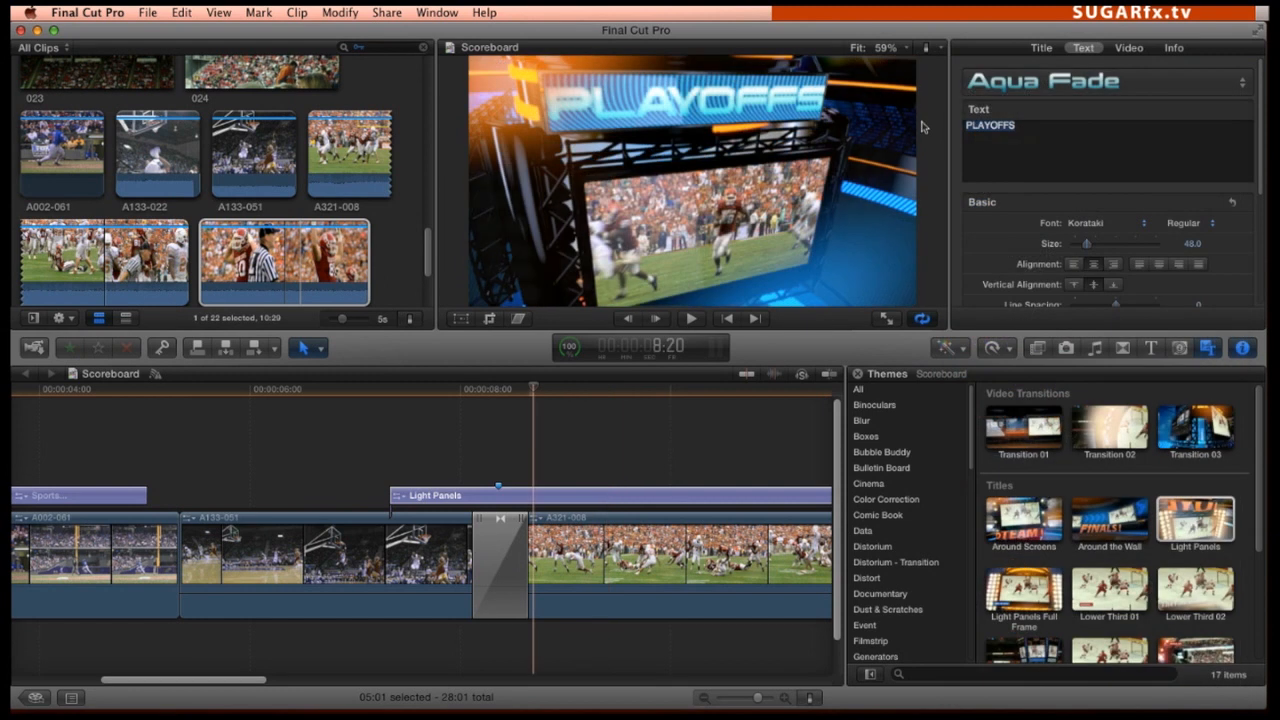
{"action": "type", "text": "Football...!"}
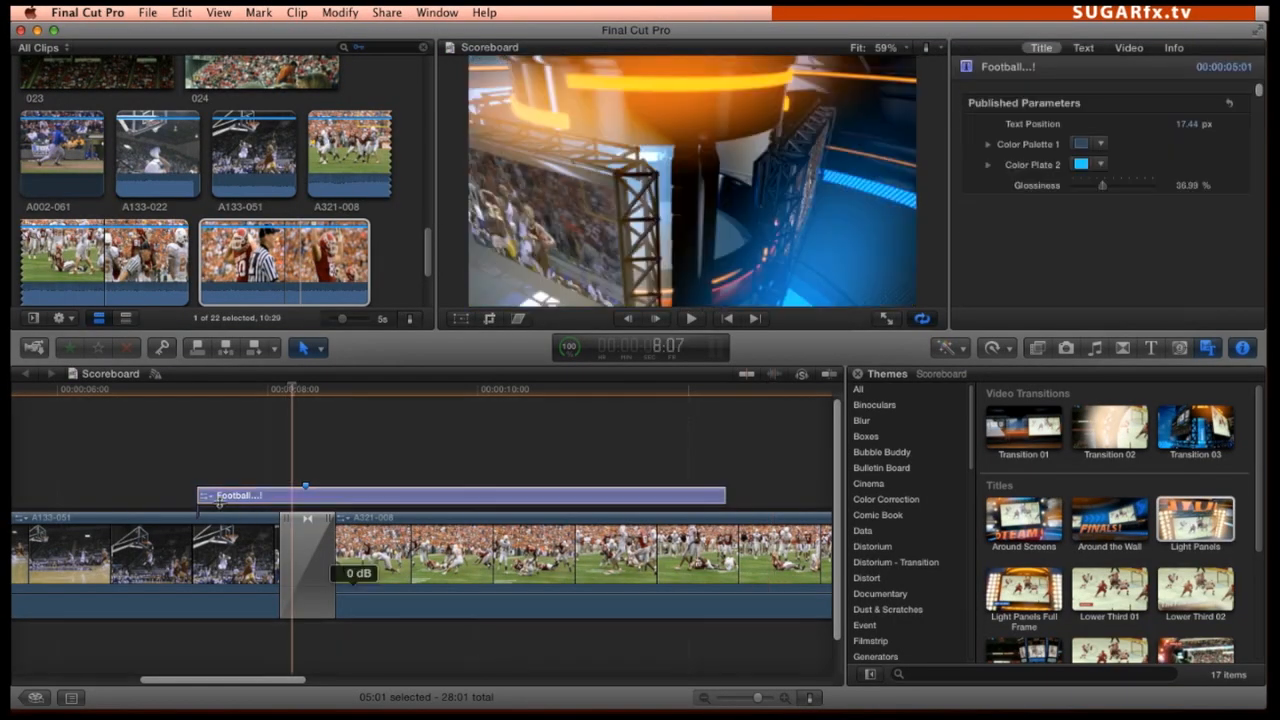
Add the Scoreboard theme's Transition 01 between clips A002-061 and A133-051
{"action": "scroll", "coordinate": [175, 464], "scroll_direction": "left", "scroll_amount": 5}
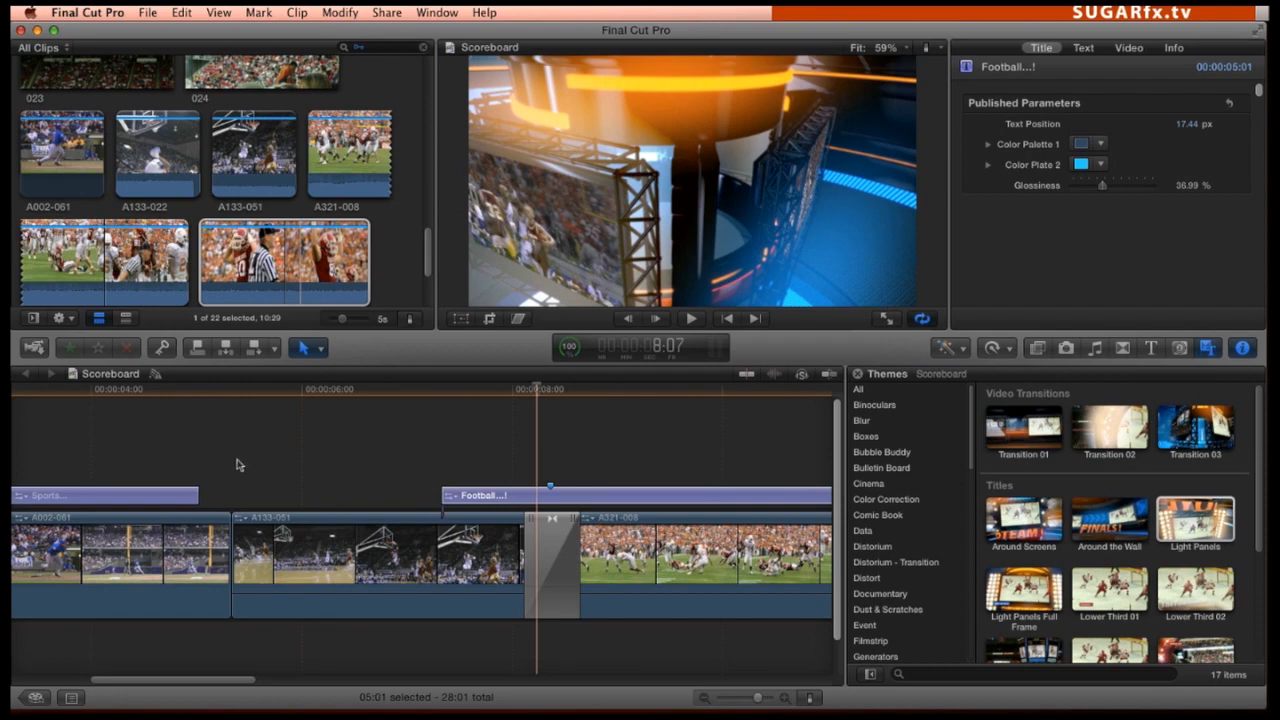
{"action": "left_click", "coordinate": [233, 390]}
{"action": "mouse_move", "coordinate": [231, 394]}
{"action": "left_mouse_down"}
{"action": "mouse_move", "coordinate": [217, 401]}
{"action": "mouse_move", "coordinate": [243, 403]}
{"action": "mouse_move", "coordinate": [216, 403]}
{"action": "mouse_move", "coordinate": [234, 410]}
{"action": "left_mouse_up"}
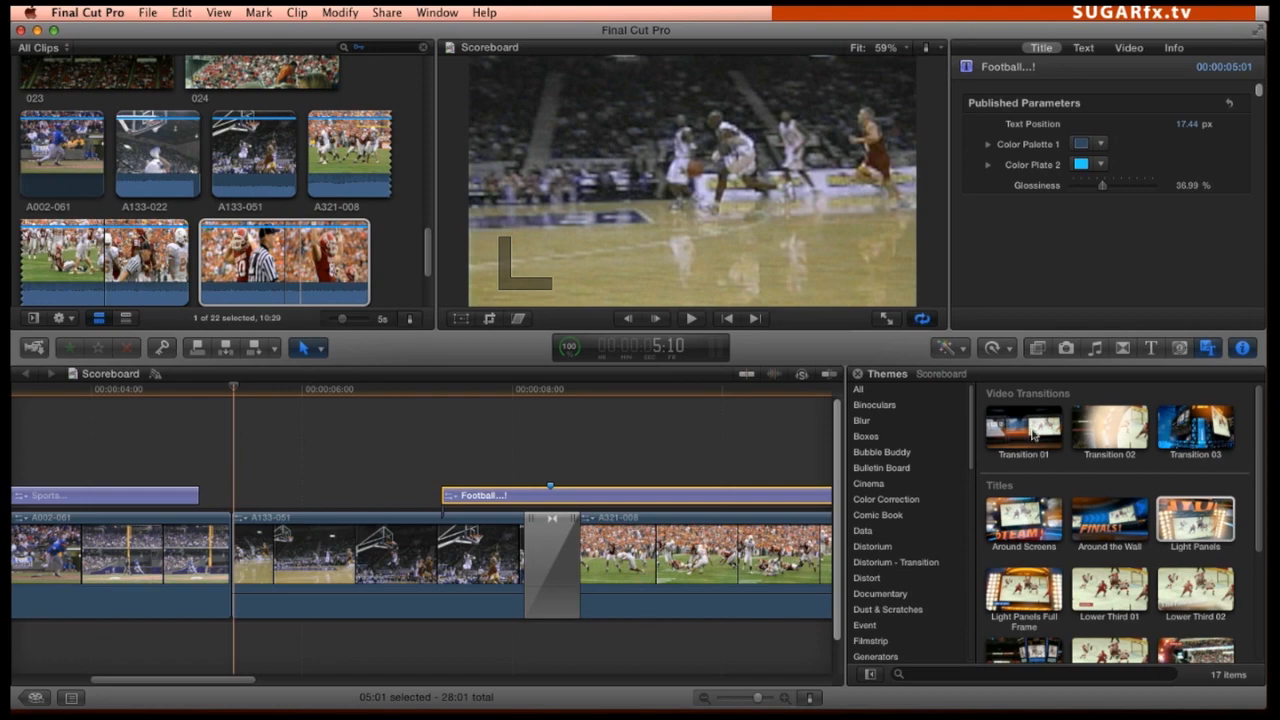
{"action": "left_click_drag", "start_coordinate": [1036, 436], "coordinate": [230, 548]}
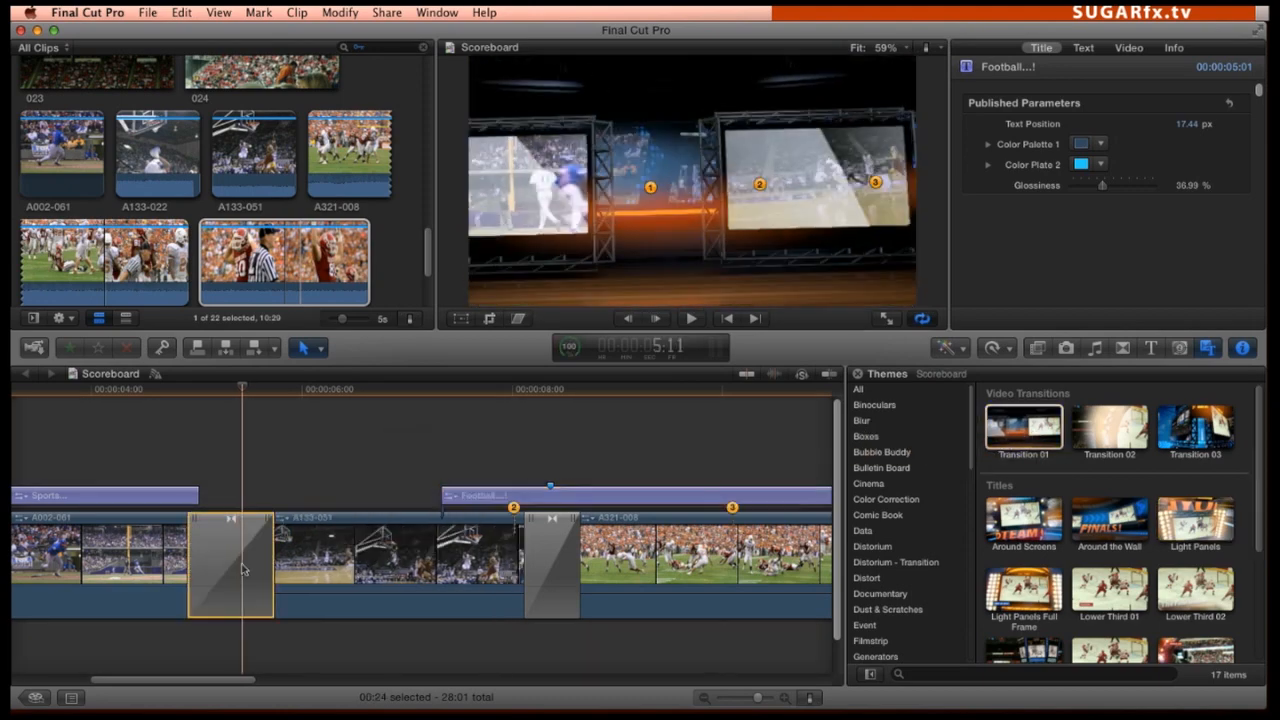
Reposition Transition 01's numbered frame markers within clip A133-051 and scrub through the transition to check them
{"action": "key", "text": "super+minus"}
{"action": "left_click_drag", "start_coordinate": [88, 510], "coordinate": [251, 513]}
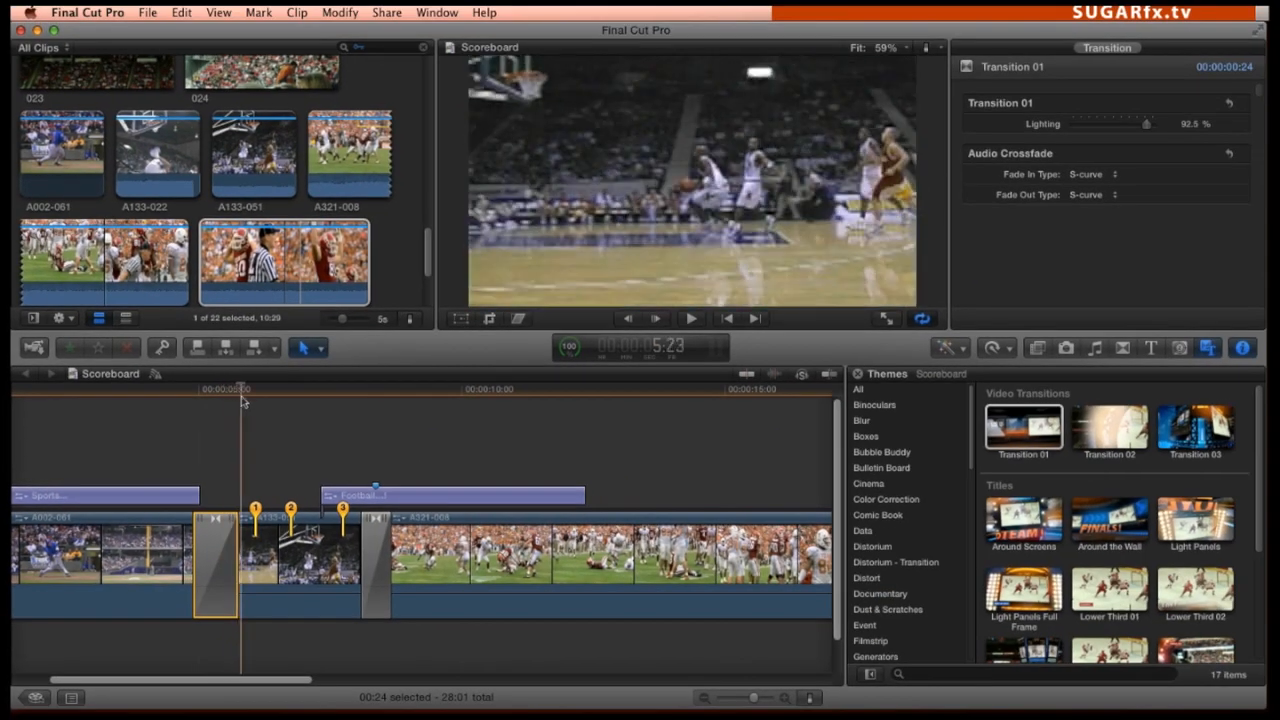
{"action": "left_click_drag", "start_coordinate": [243, 400], "coordinate": [186, 400]}
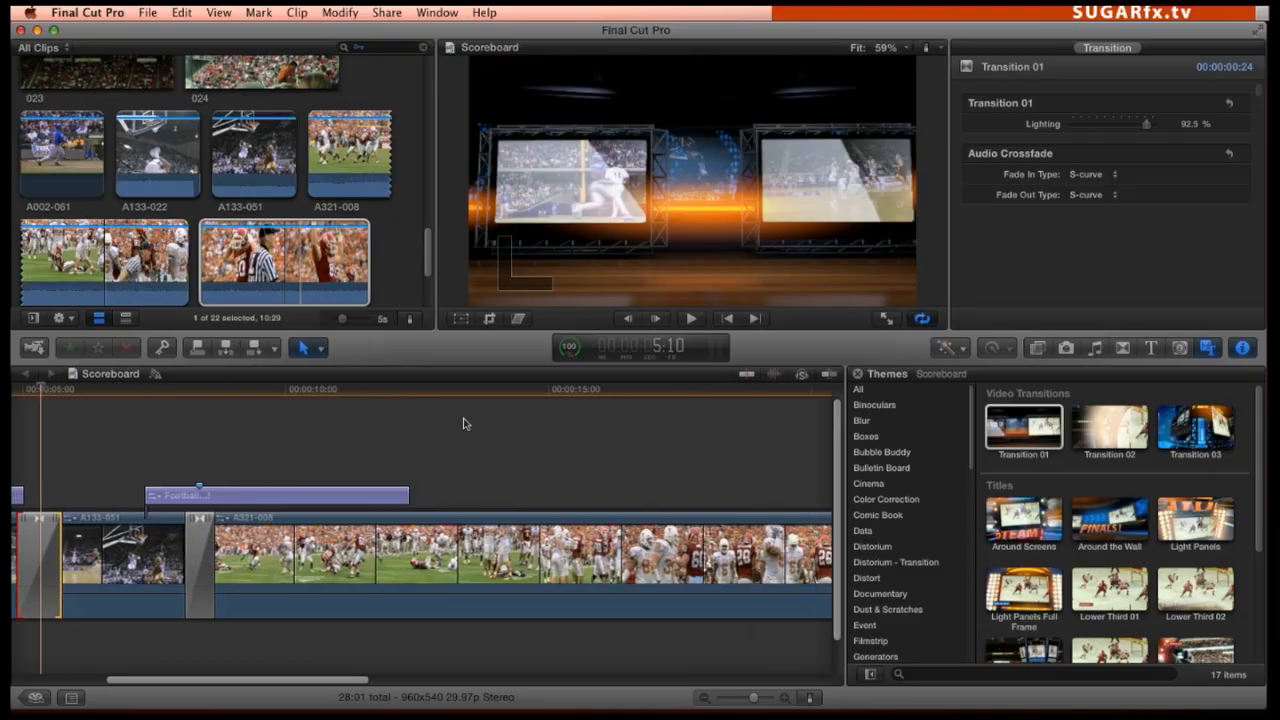
Place the Lower Third 03 title above the second half of clip A321-008, just before clip A321-025
{"action": "scroll", "coordinate": [1198, 522], "scroll_direction": "down", "scroll_amount": 5}
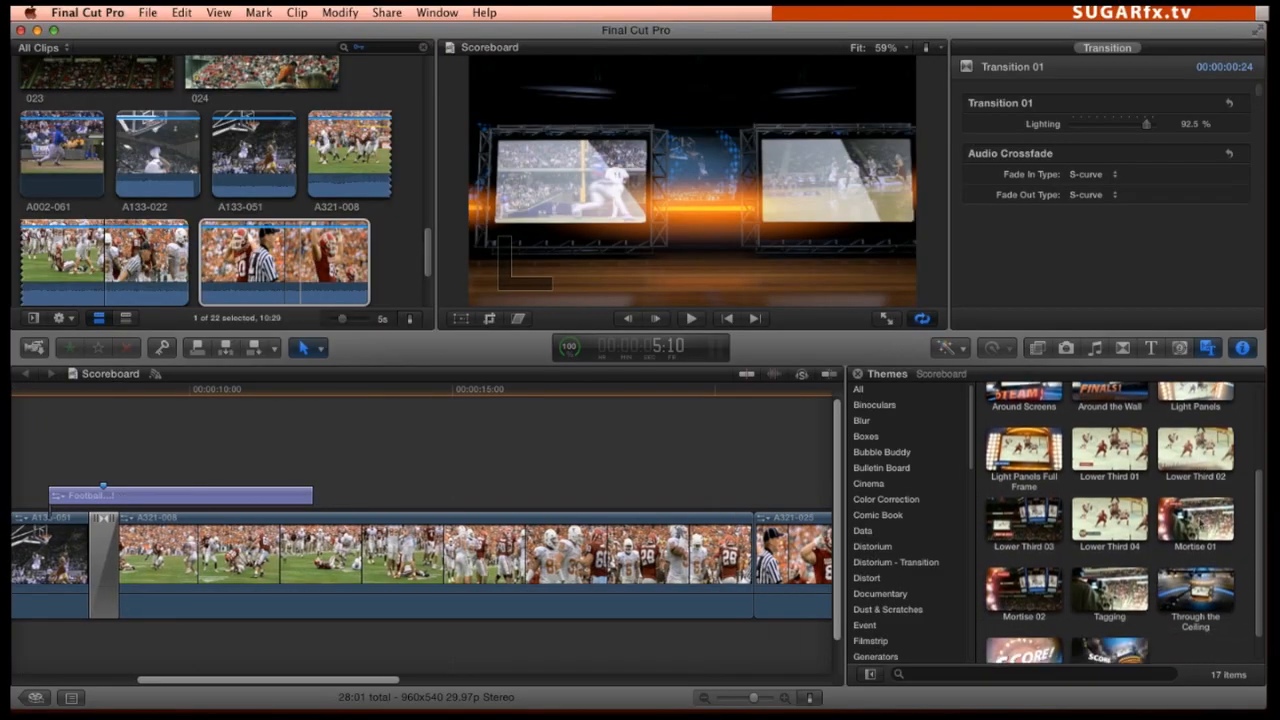
{"action": "scroll", "coordinate": [1198, 522], "scroll_direction": "down", "scroll_amount": 2}
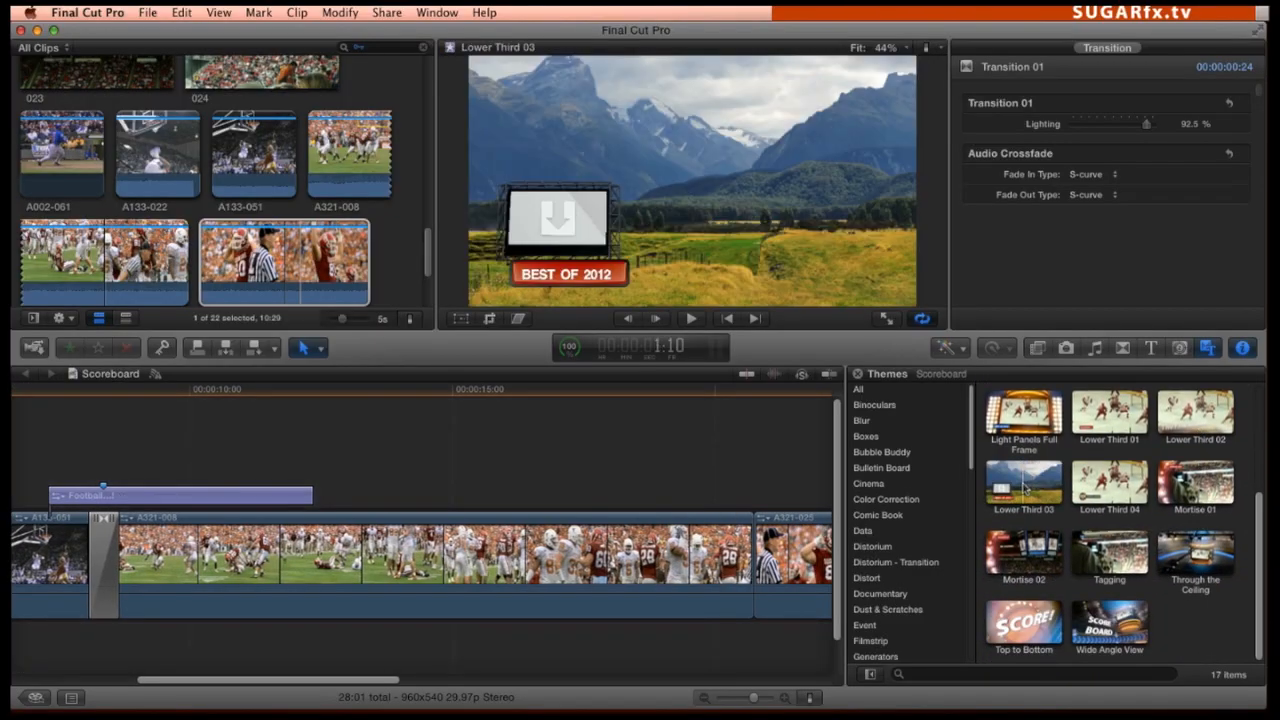
{"action": "left_click_drag", "start_coordinate": [1024, 482], "coordinate": [379, 483]}
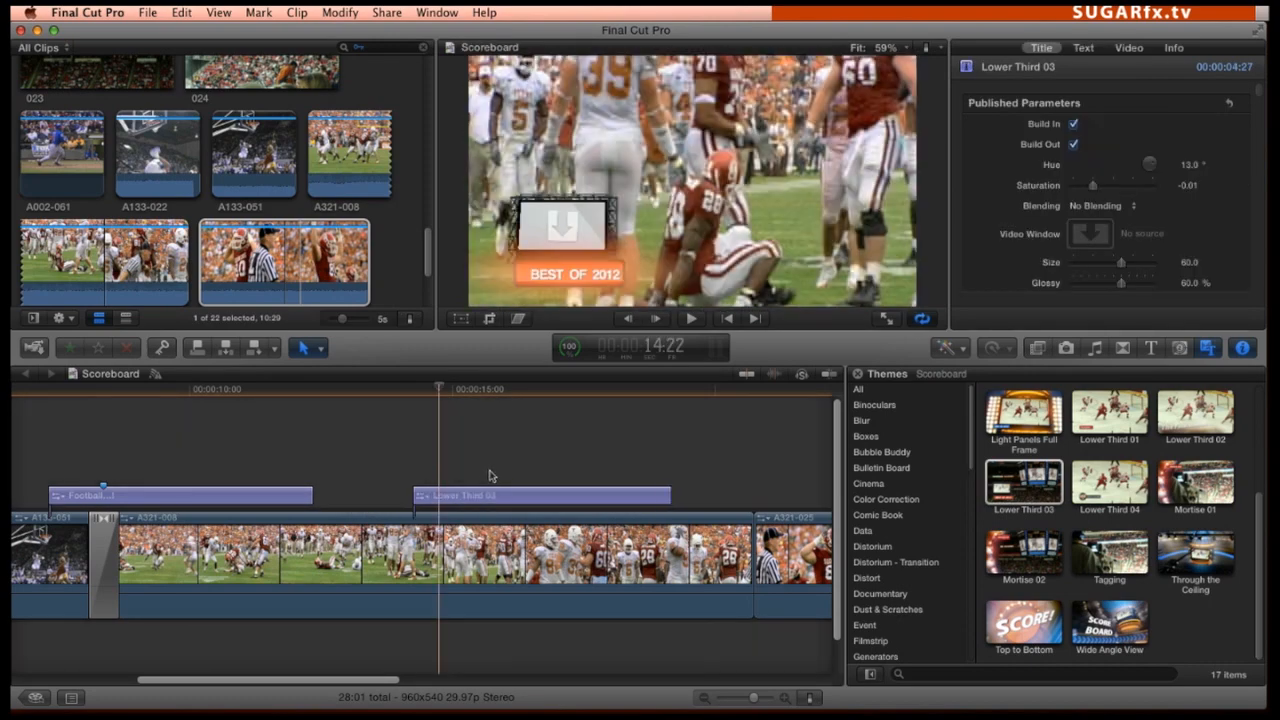
{"action": "left_click_drag", "start_coordinate": [495, 465], "coordinate": [465, 496]}
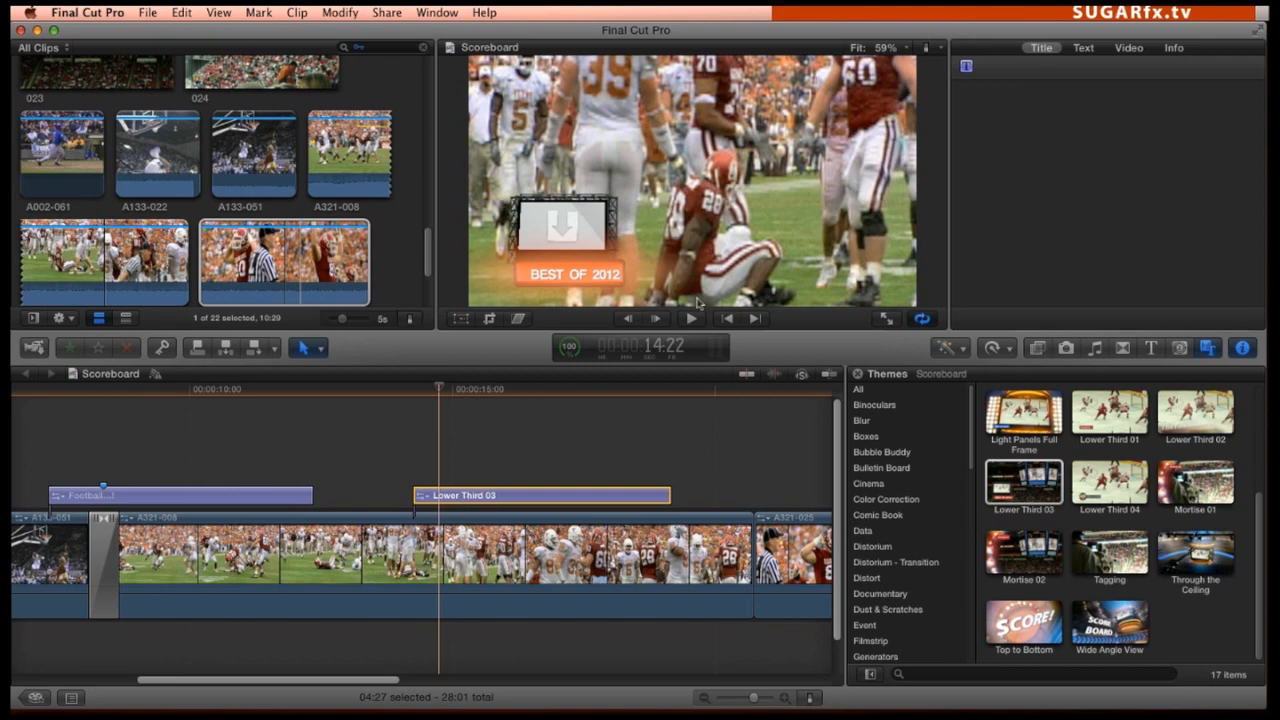
Change the Lower Third 03 title's text to PLAYER DOWN and set its font to Impact
{"action": "left_click", "coordinate": [1087, 48]}
{"action": "left_click_drag", "start_coordinate": [966, 126], "coordinate": [1069, 123]}
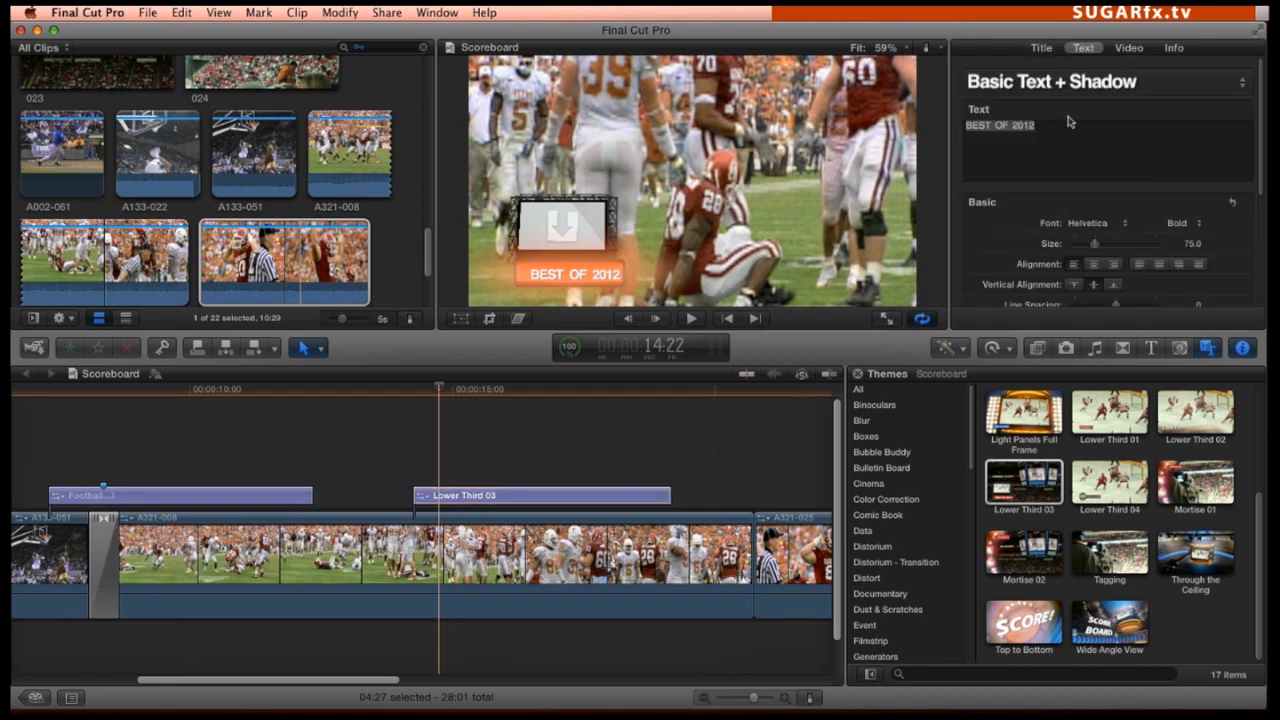
{"action": "type", "text": "PLAYER DOWN"}
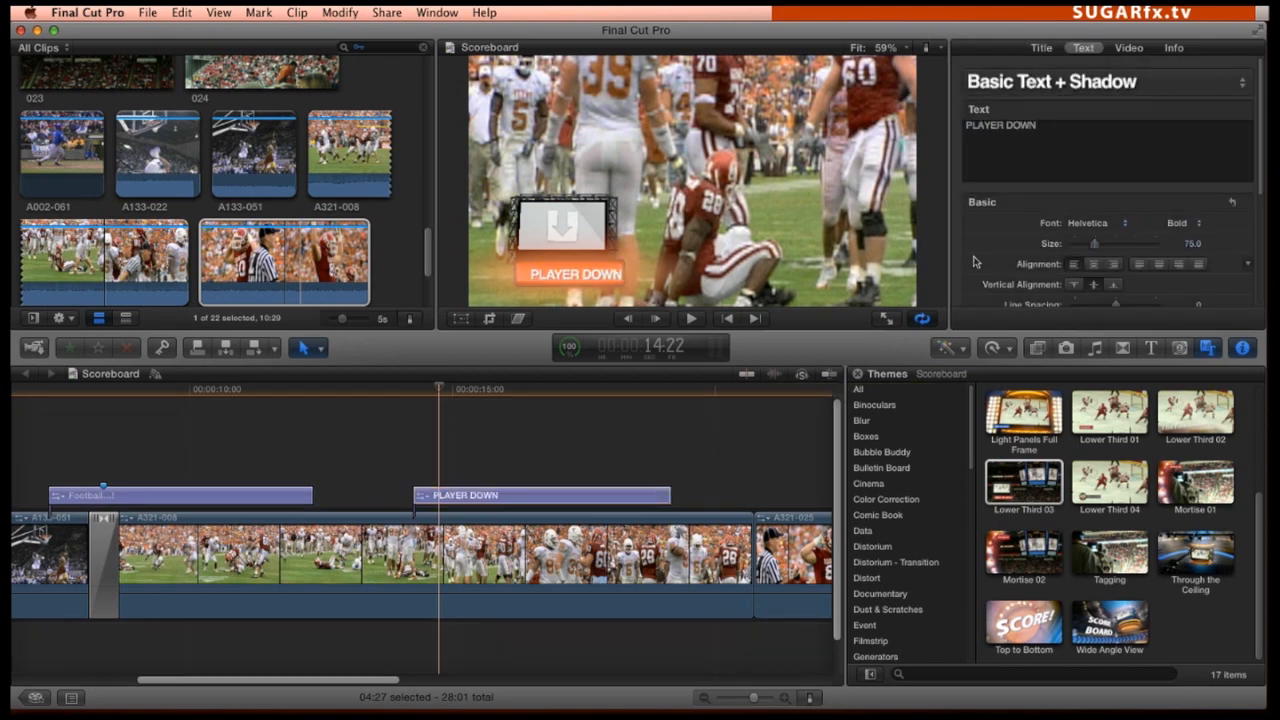
{"action": "left_click", "coordinate": [1090, 227]}
{"action": "left_click", "coordinate": [1009, 504]}
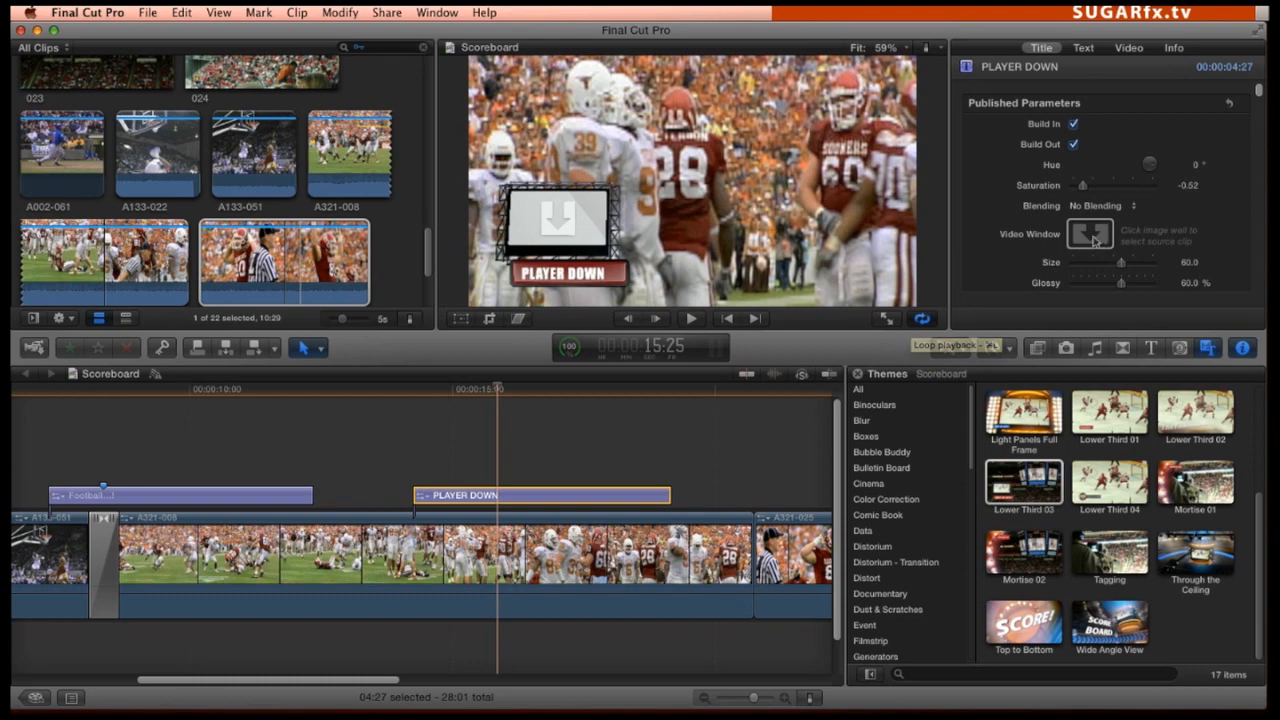
Fill the PLAYER DOWN title's Video Window with clip A321-025
{"action": "left_click", "coordinate": [1092, 236]}
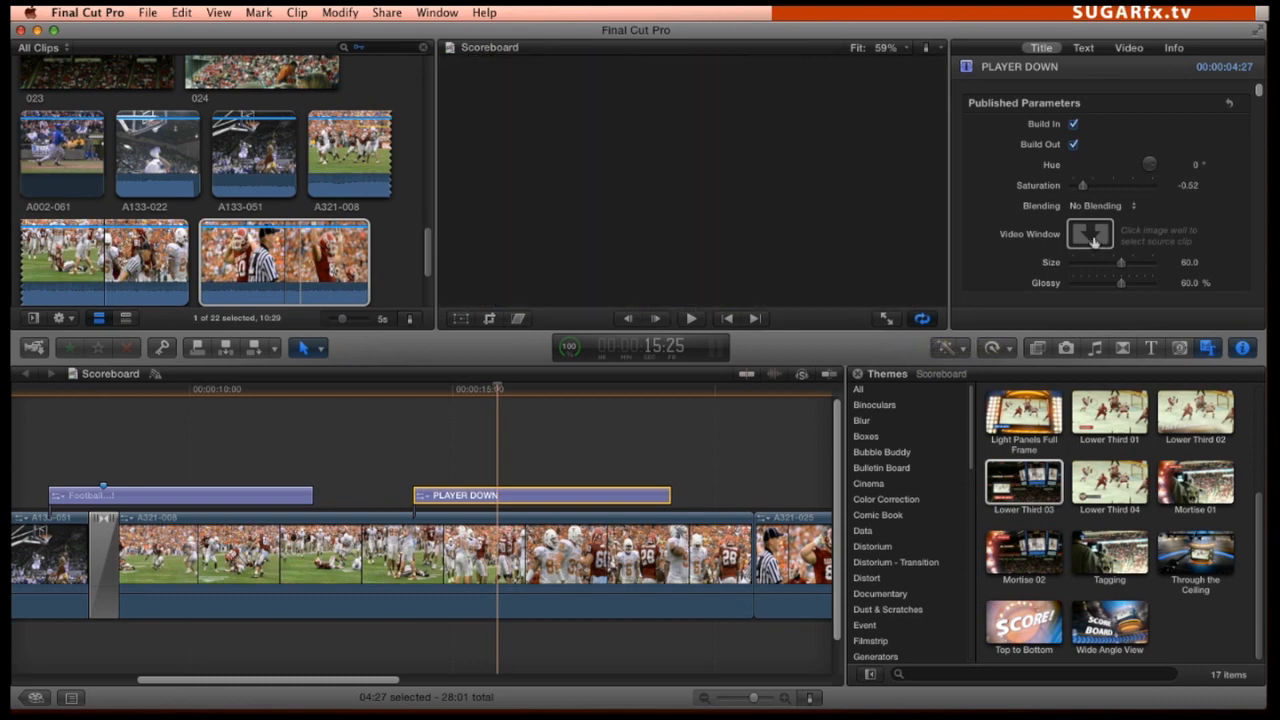
{"action": "left_click", "coordinate": [284, 262]}
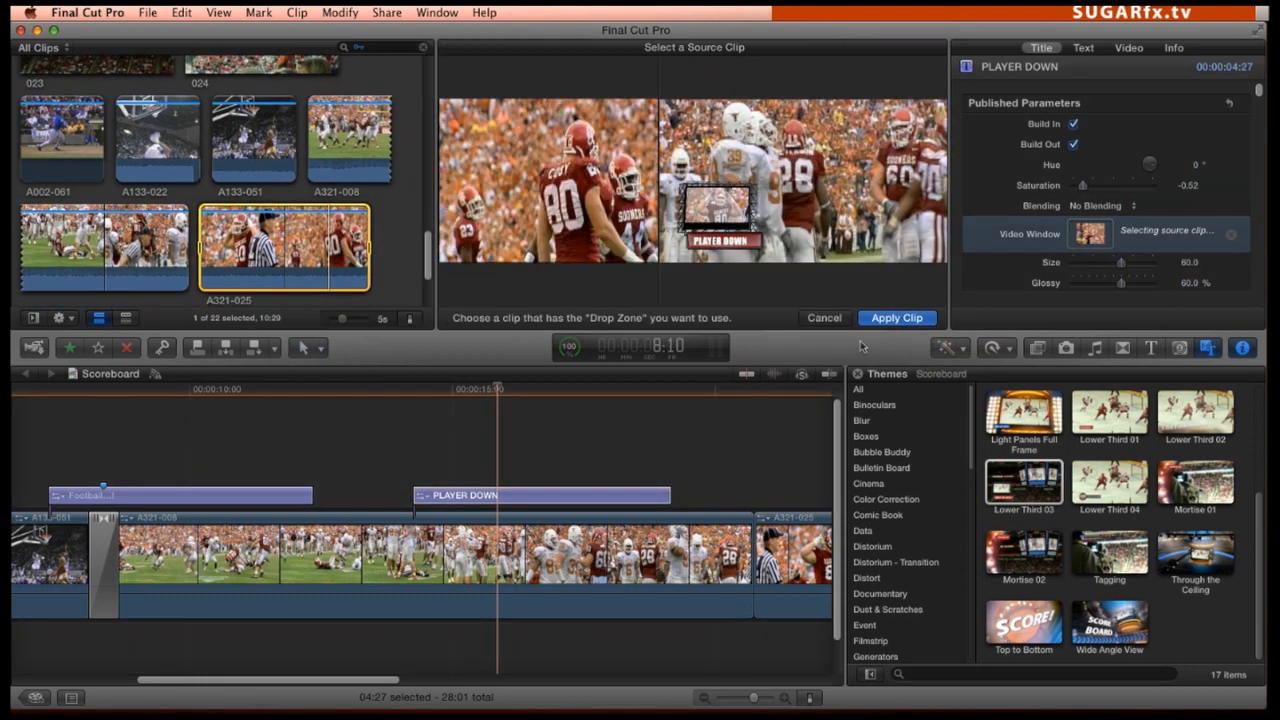
{"action": "left_click", "coordinate": [896, 318]}
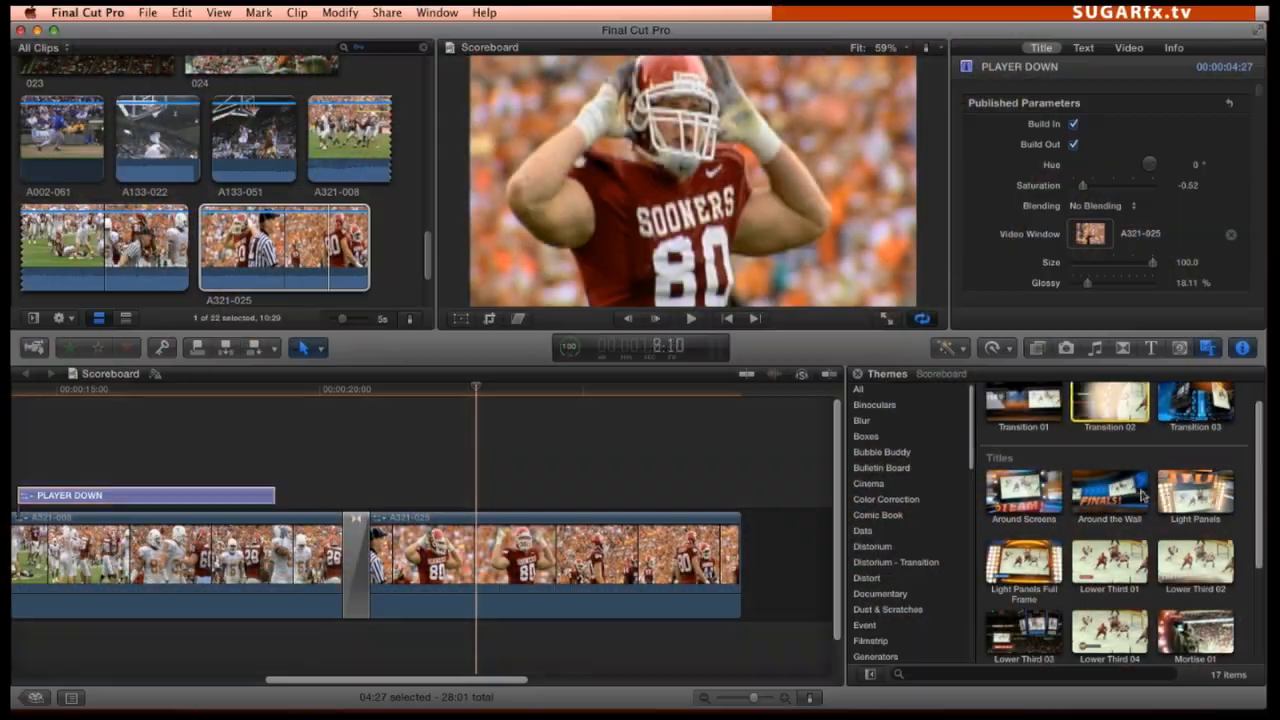
Place the Through the Ceiling title over the end of clip A321-025 and scrub through its opening
{"action": "scroll", "coordinate": [1110, 520], "scroll_direction": "down", "scroll_amount": 3}
{"action": "left_click_drag", "start_coordinate": [1195, 550], "coordinate": [480, 496]}
{"action": "left_click_drag", "start_coordinate": [480, 392], "coordinate": [558, 410]}
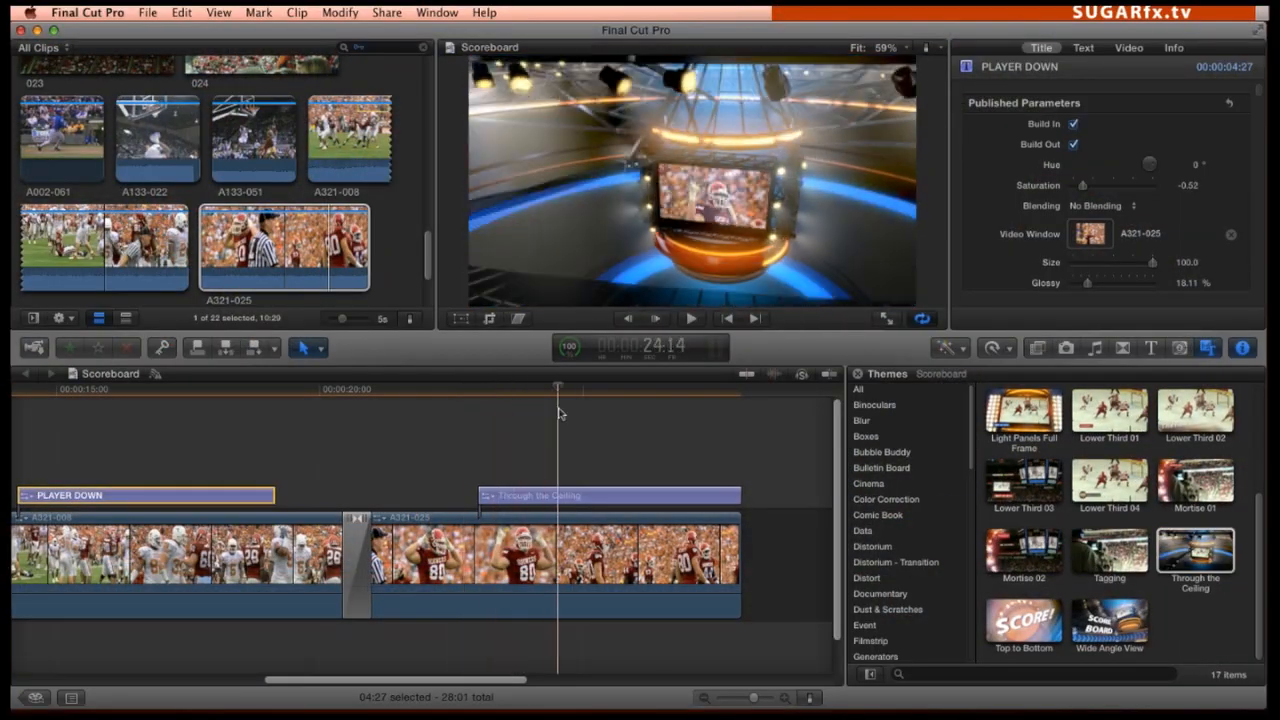
Change the Through the Ceiling title's text to Next Week, using the Aqua Fade style and Korataki font
{"action": "left_click", "coordinate": [624, 498]}
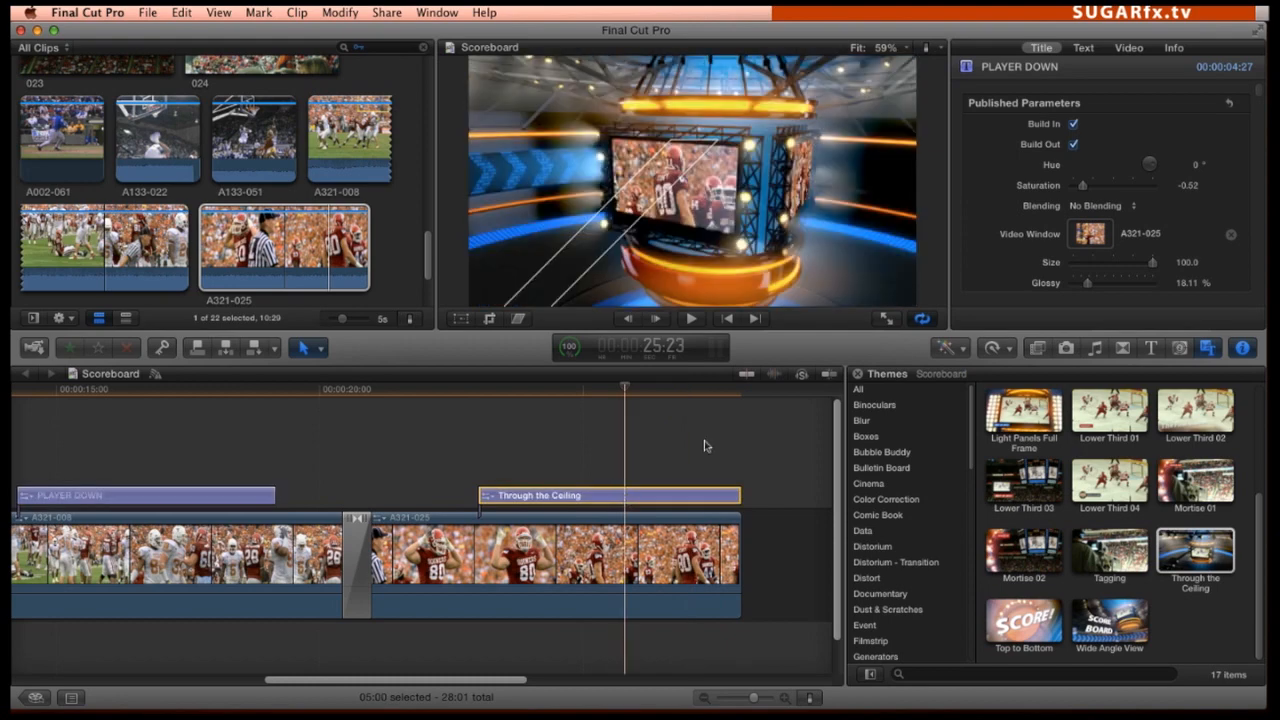
{"action": "left_click_drag", "start_coordinate": [637, 385], "coordinate": [605, 386]}
{"action": "left_click", "coordinate": [1083, 48]}
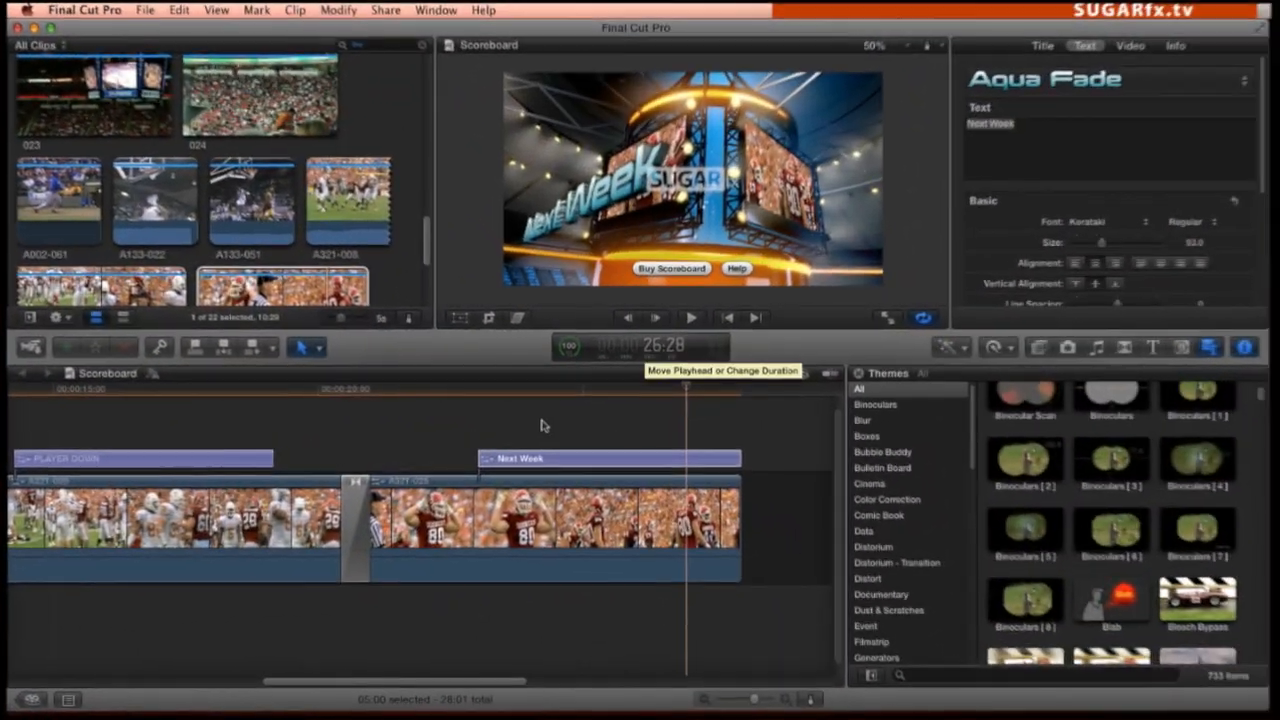
Scrub through the Next Week title to its end and open the Scoreboard purchase and registration form
{"action": "left_click_drag", "start_coordinate": [485, 392], "coordinate": [724, 405]}
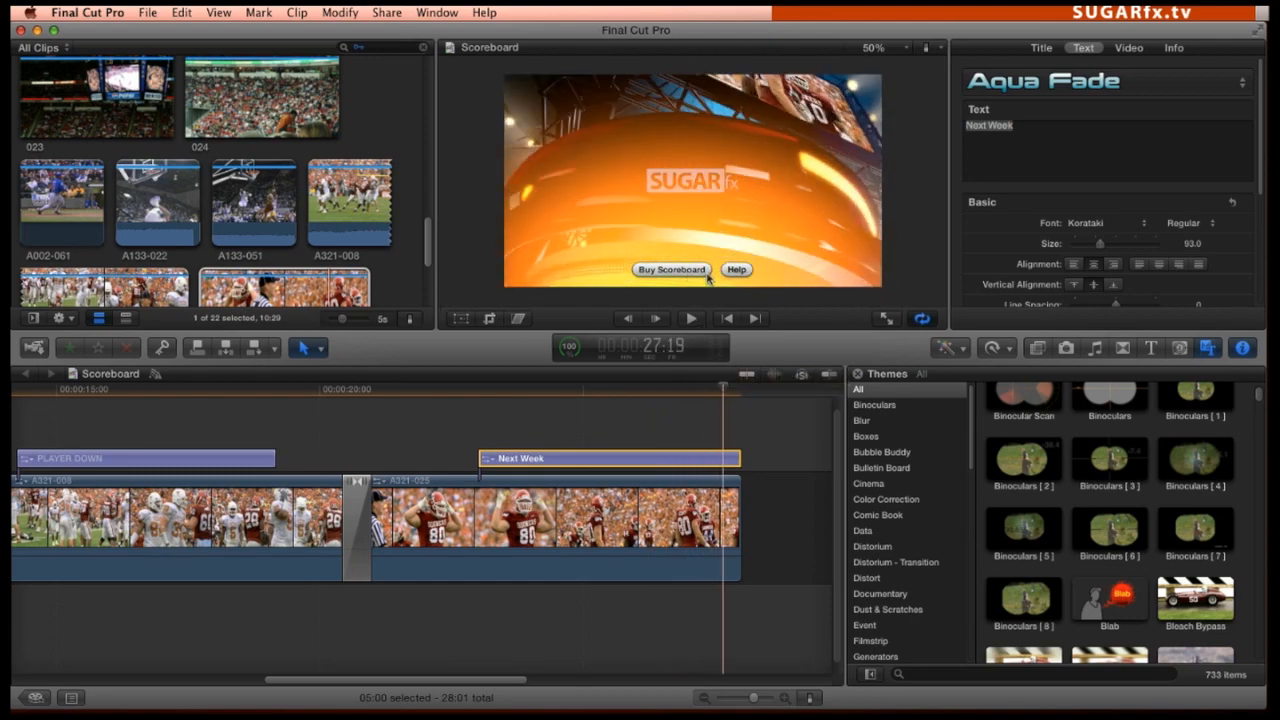
{"action": "left_click", "coordinate": [672, 269]}
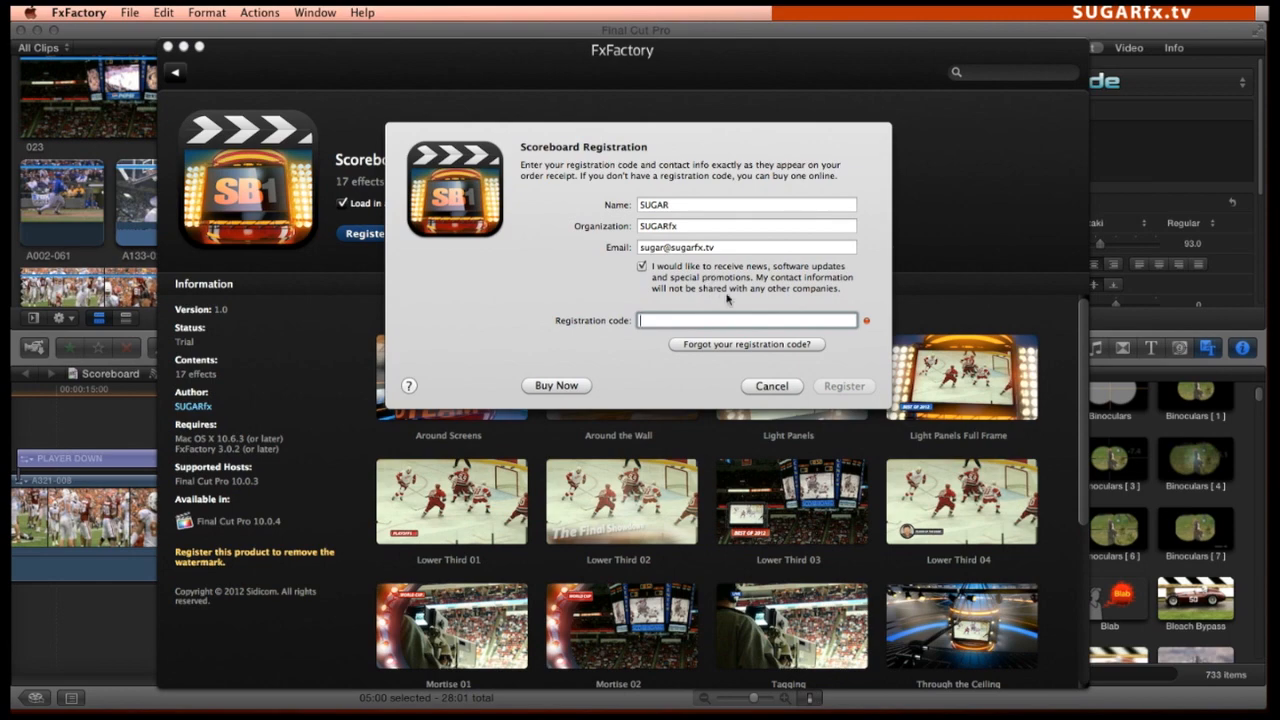